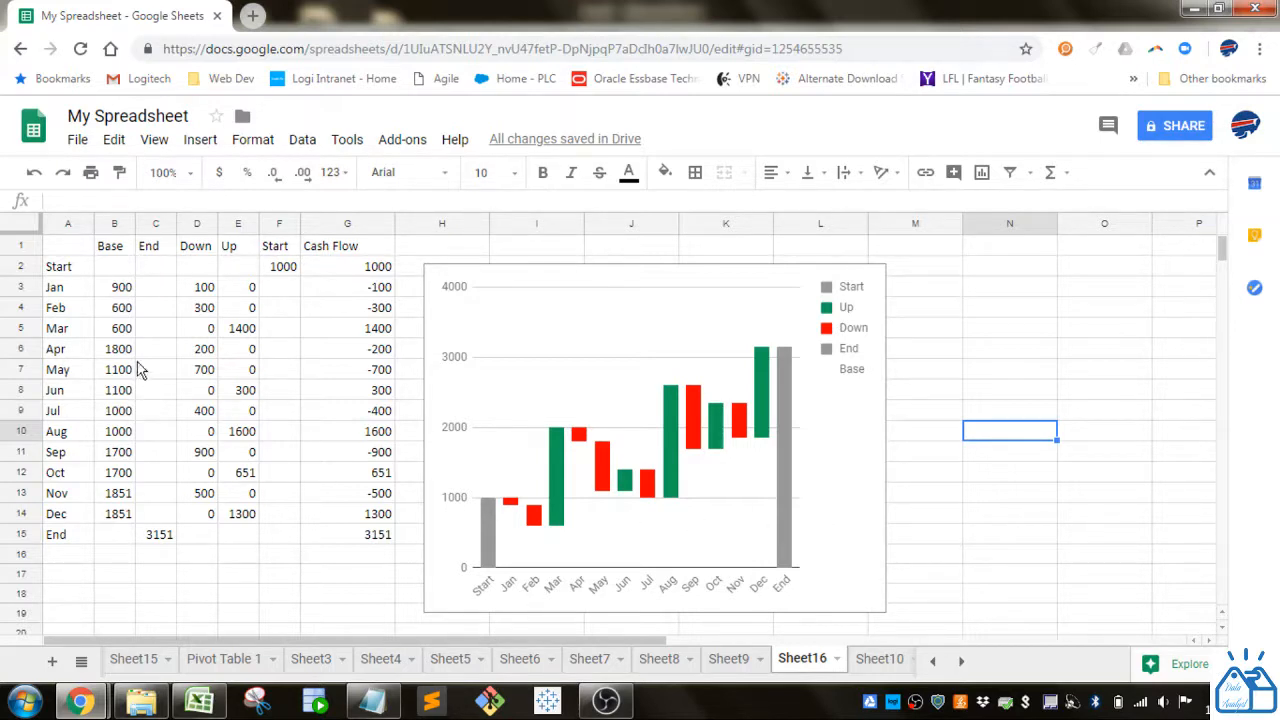
Review the month labels, the Cash Flow column and the Base, End, Down, Up and Start helper columns feeding the waterfall chart
left_click(107, 224)
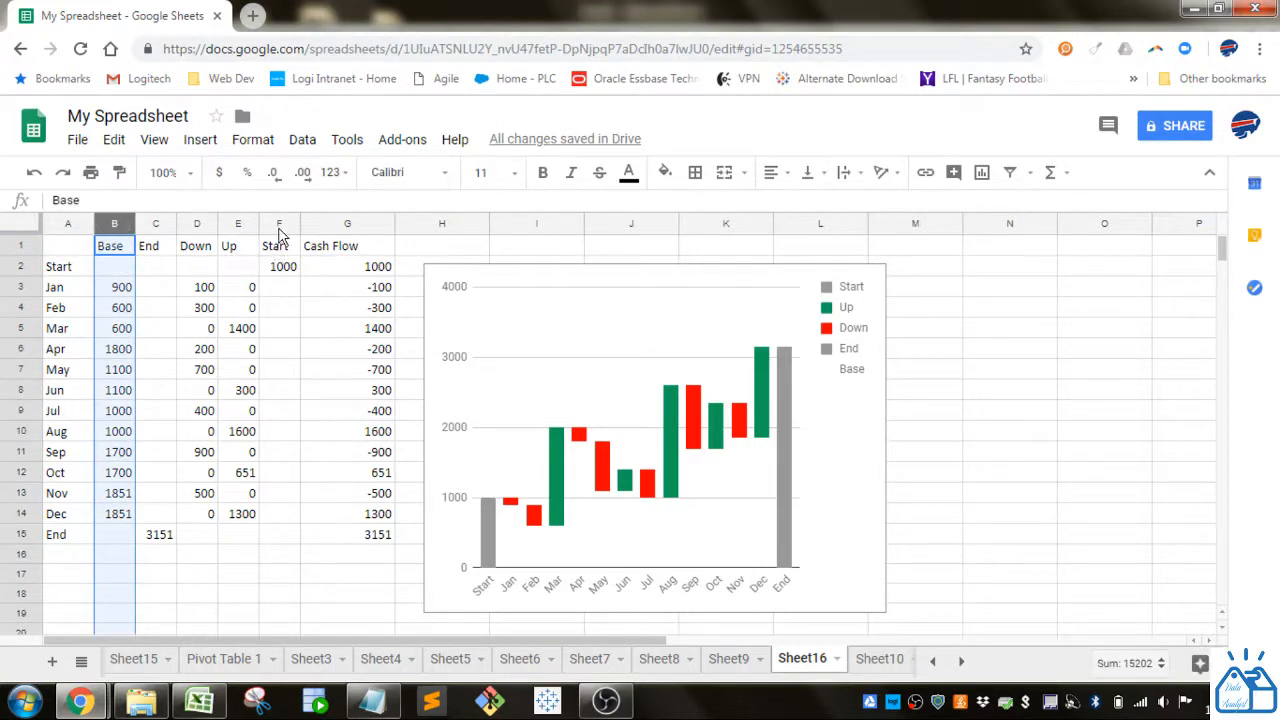
left_click_drag(279, 224, 131, 228)
left_click(67, 224)
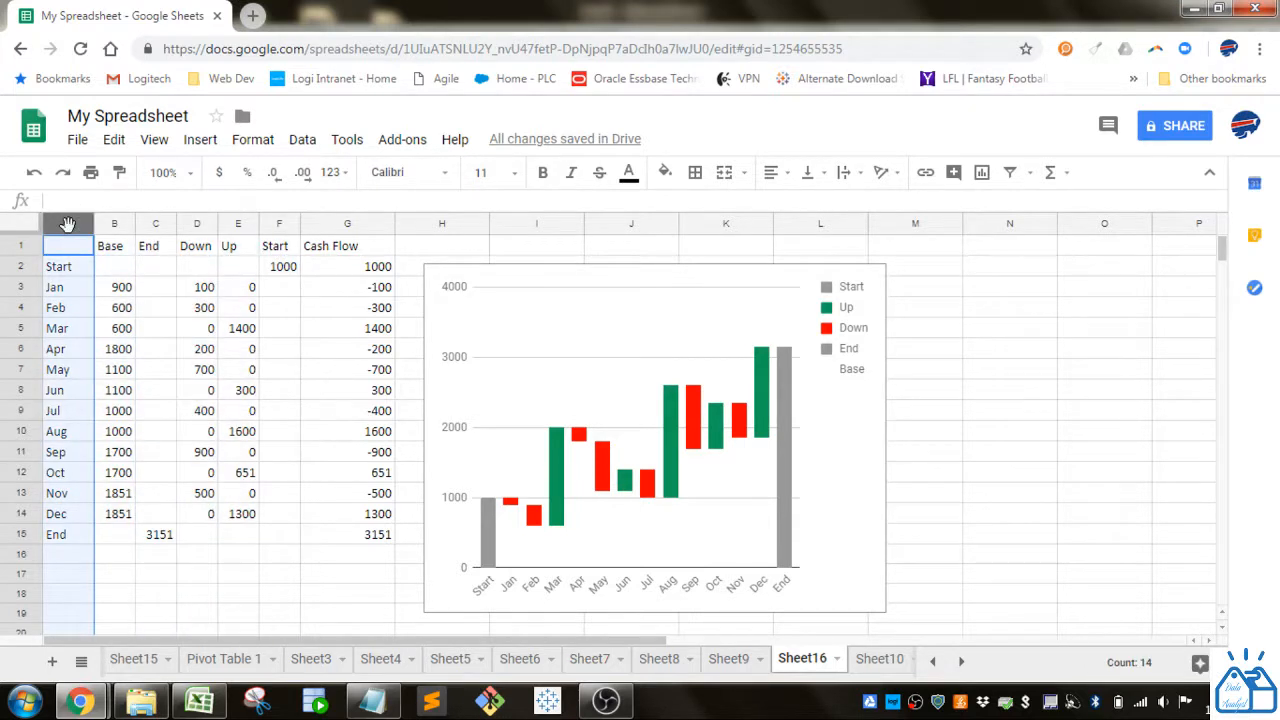
left_click(338, 224)
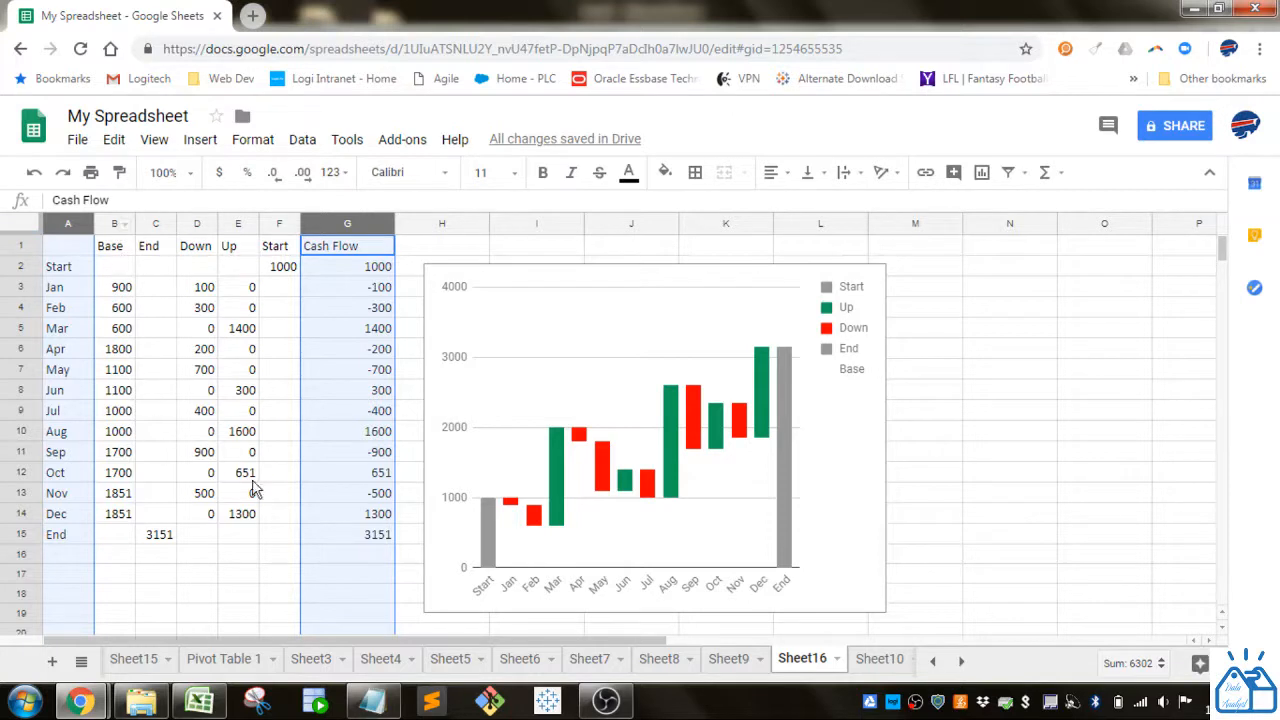
left_click(255, 393)
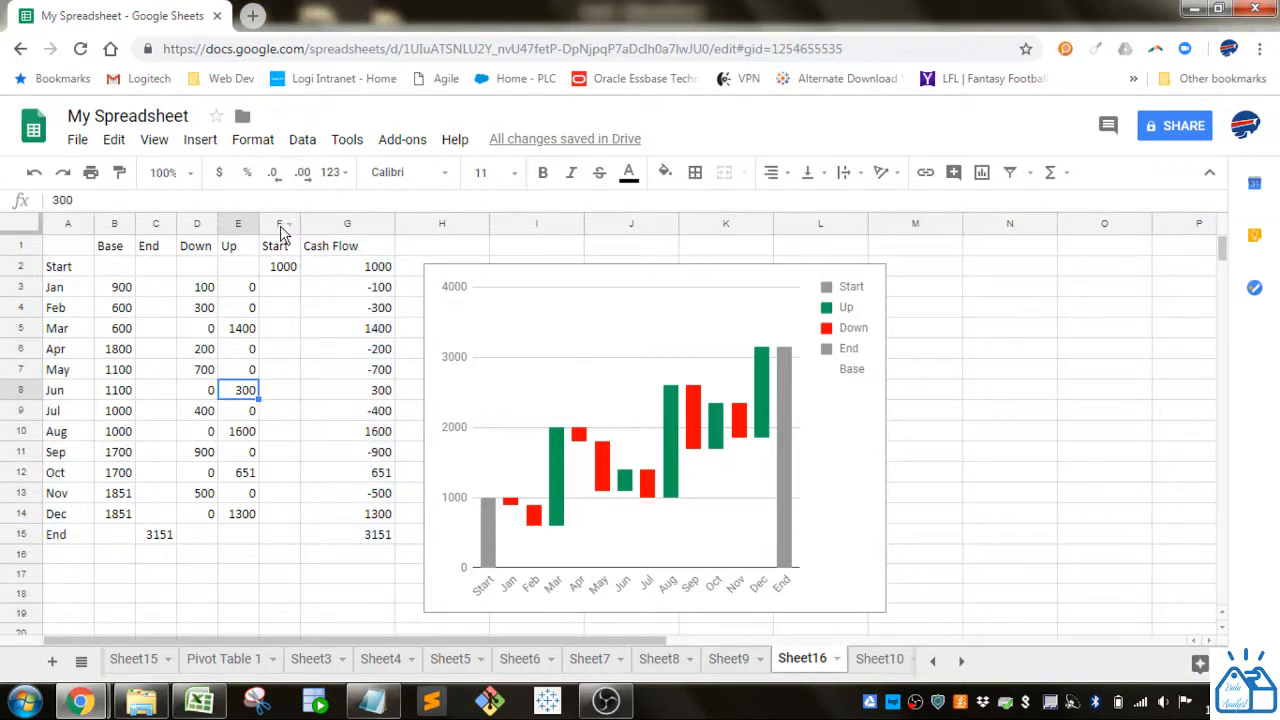
left_click_drag(115, 224, 270, 223)
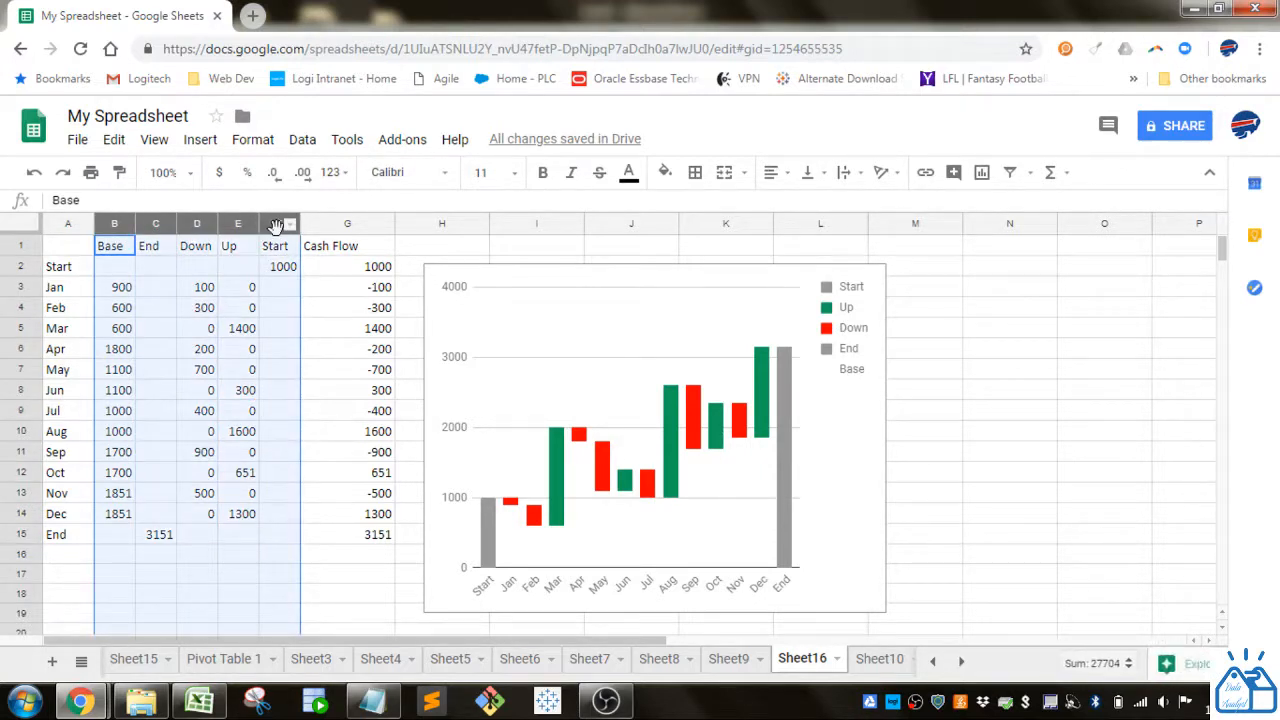
right_click(279, 232)
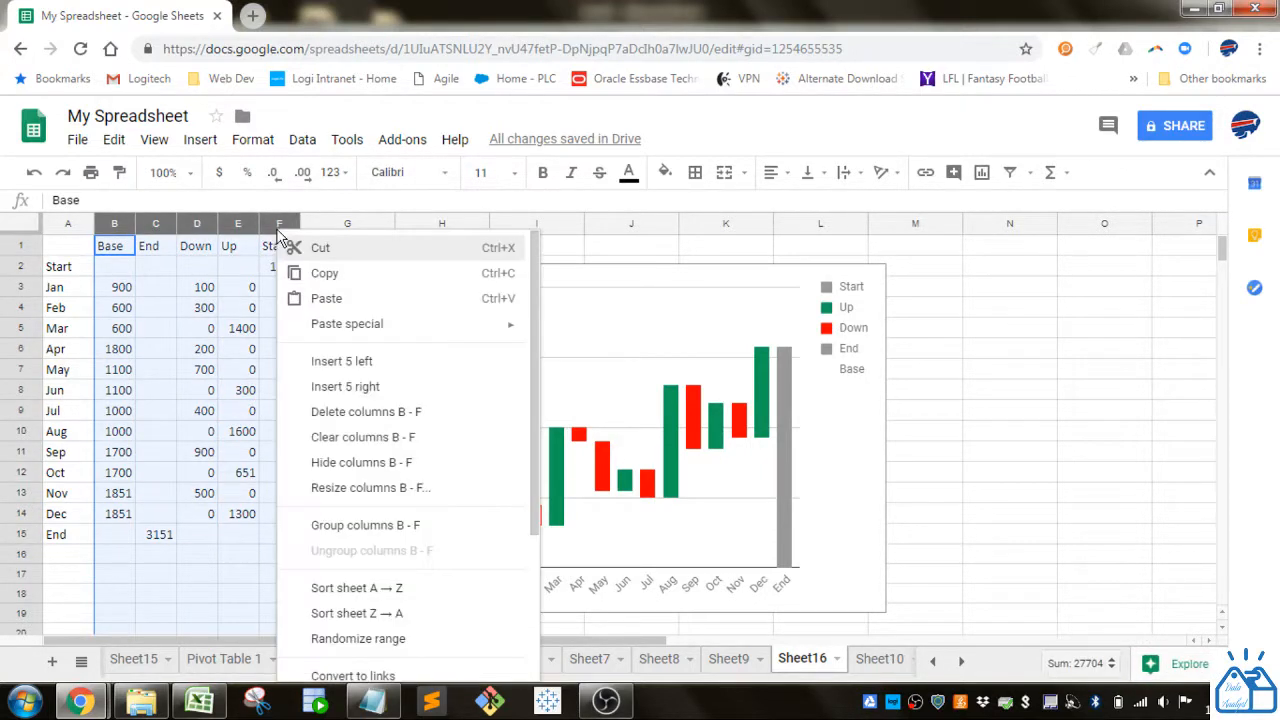
left_click(165, 333)
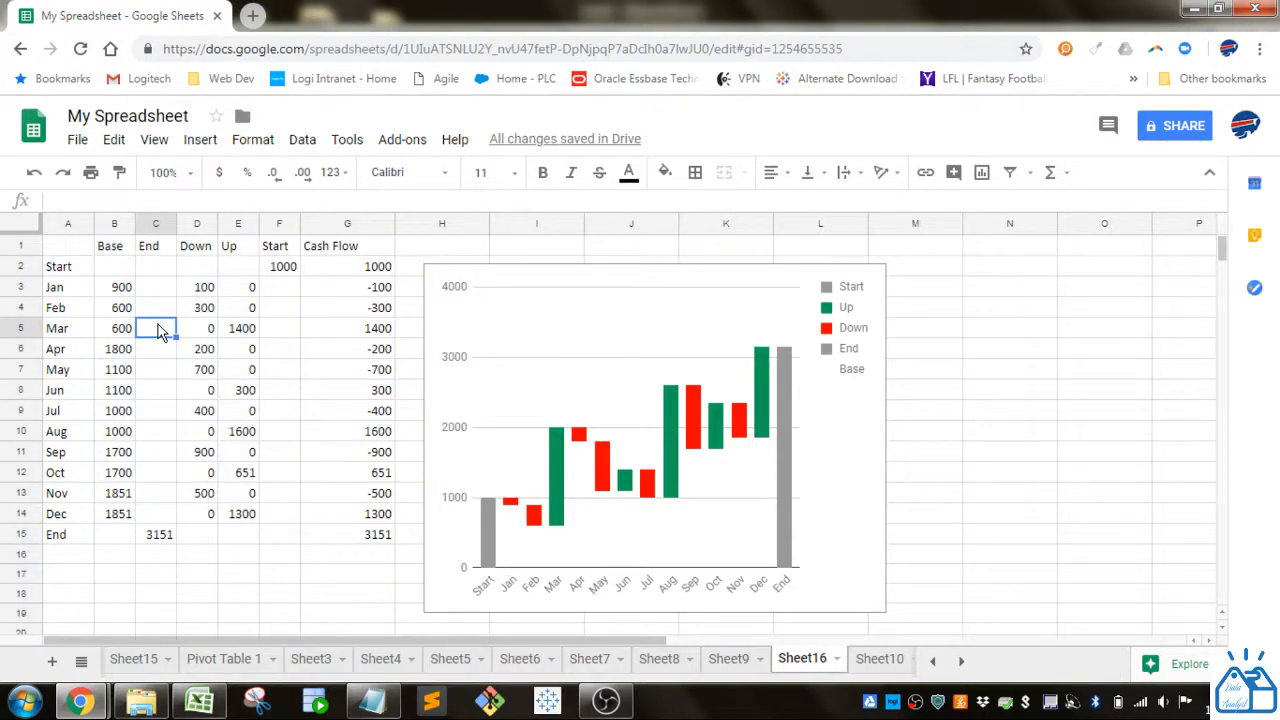
left_click(118, 250)
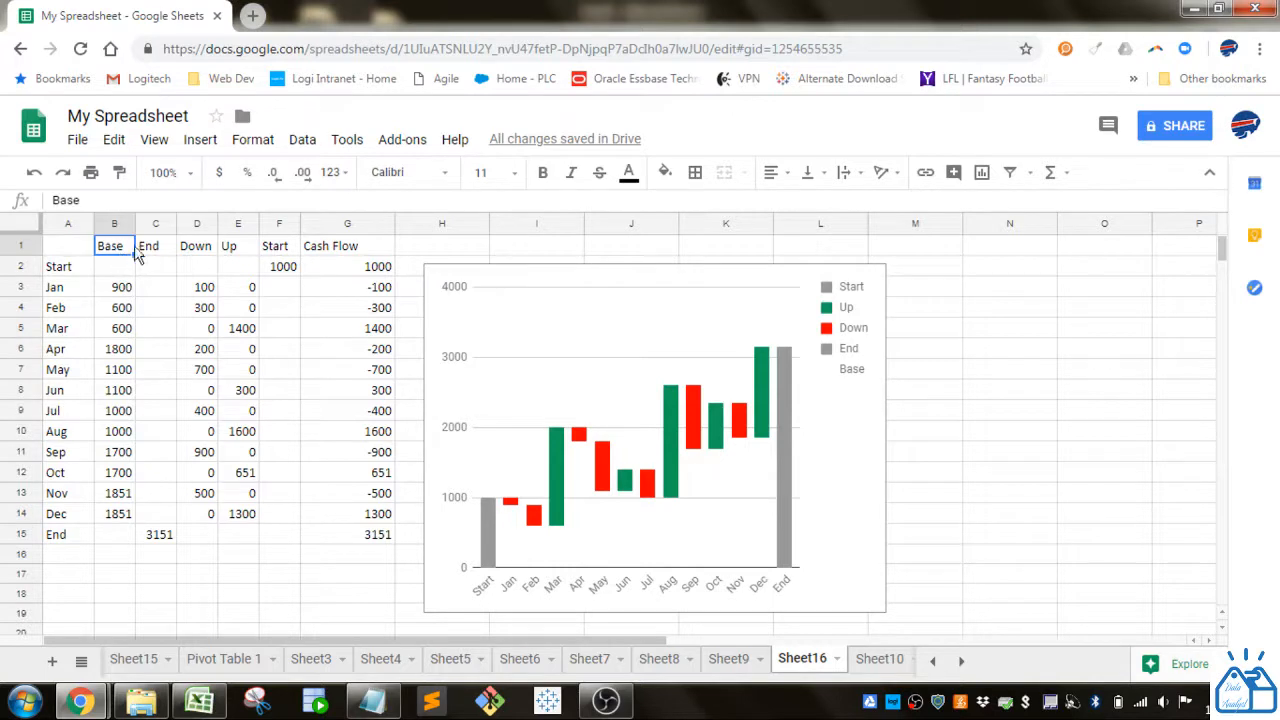
left_click(157, 250)
left_click(193, 253)
left_click(237, 251)
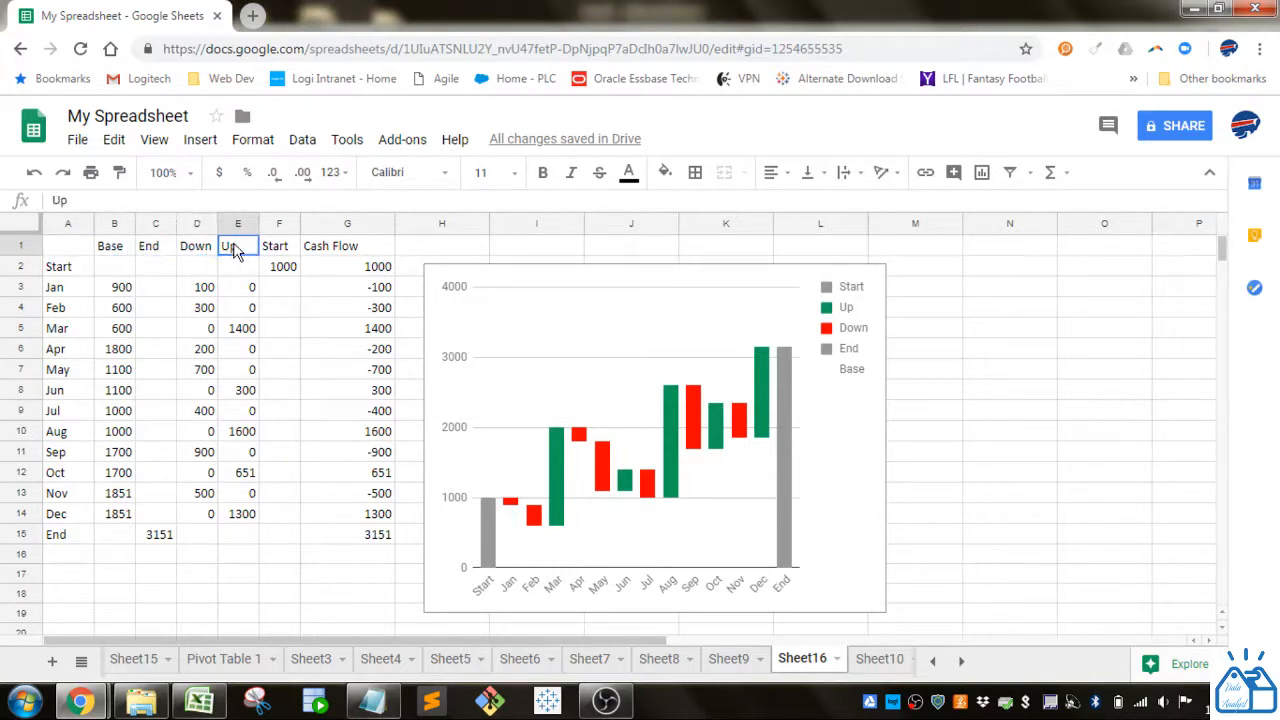
left_click(283, 251)
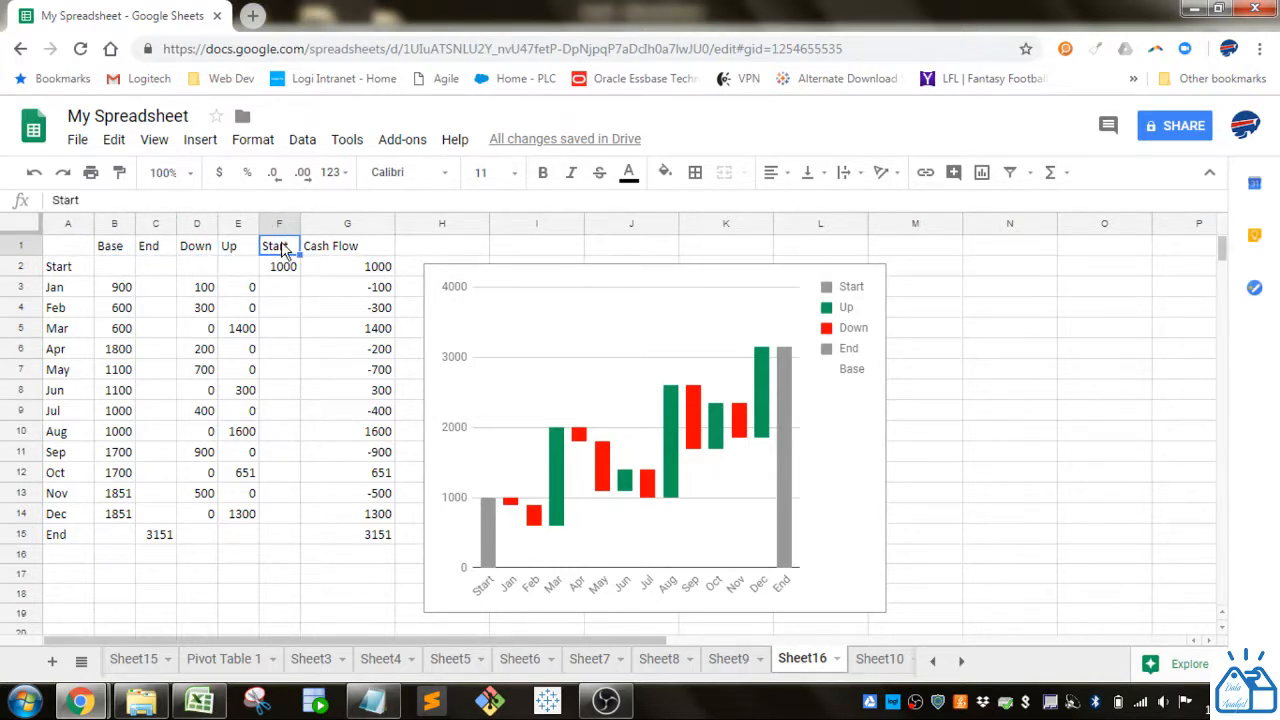
left_click(285, 270)
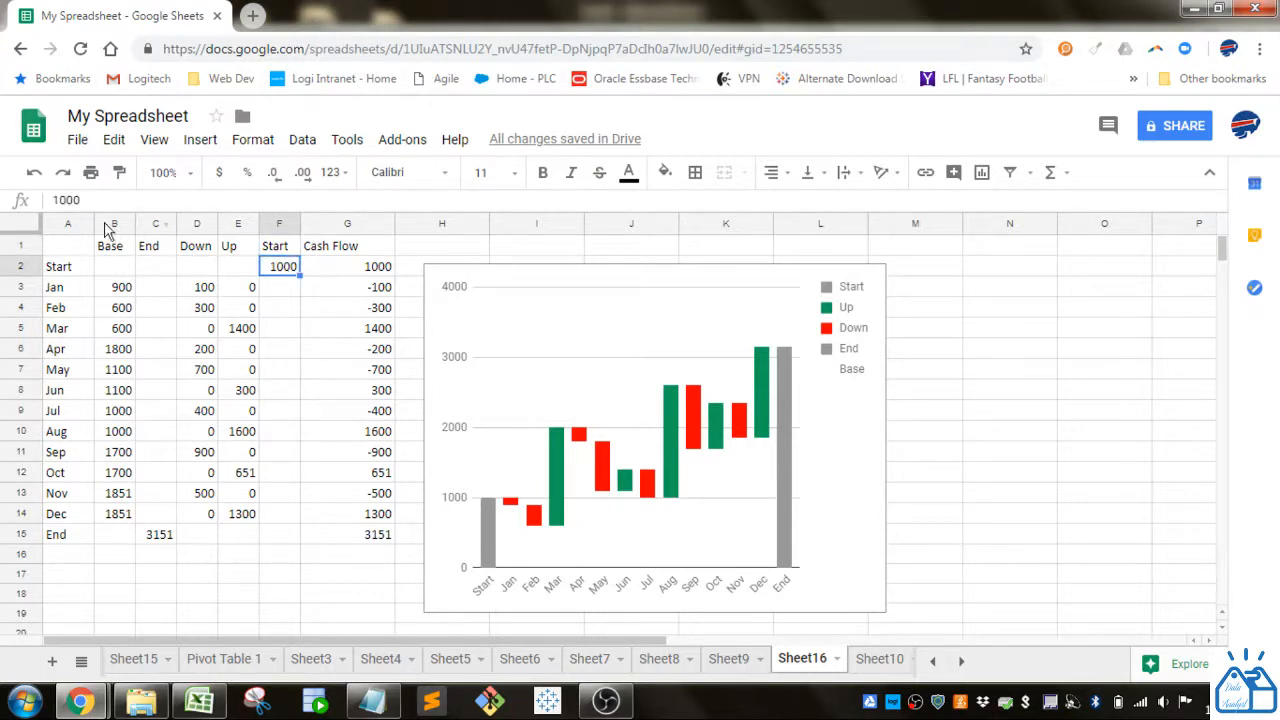
double_click(66, 200)
type("=")
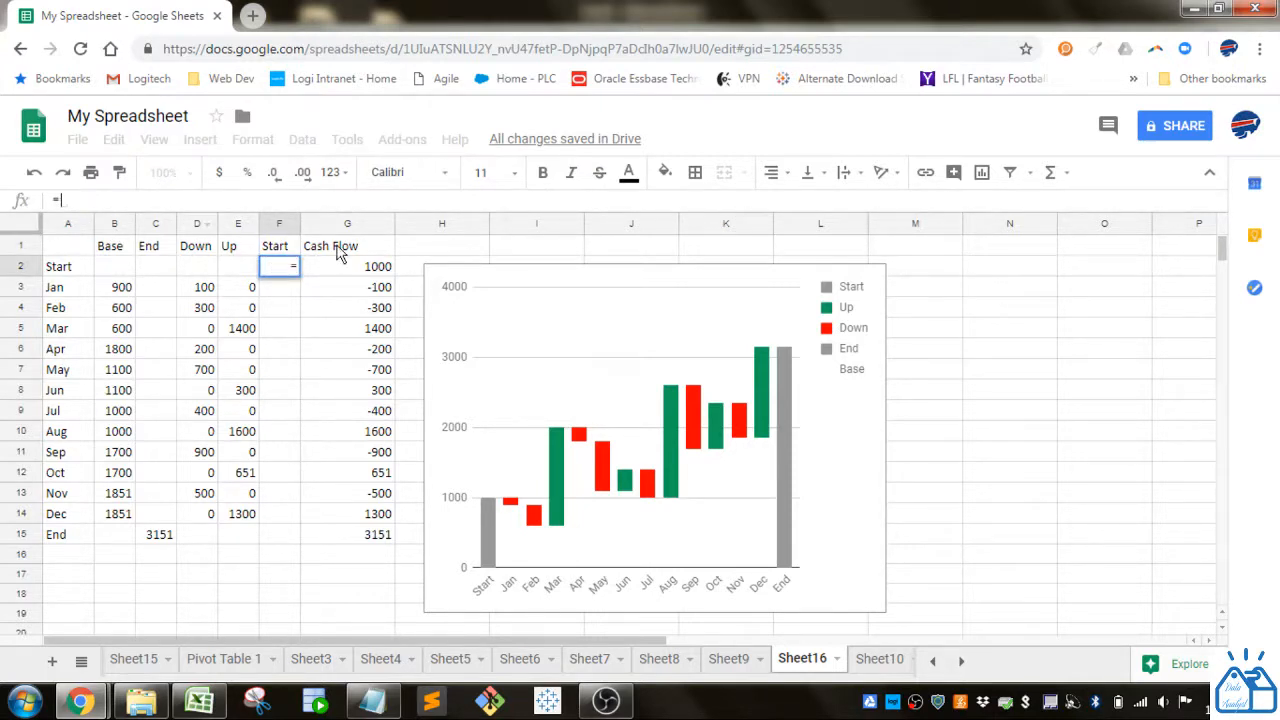
key("BackSpace")
key("Return")
key("ctrl+z")
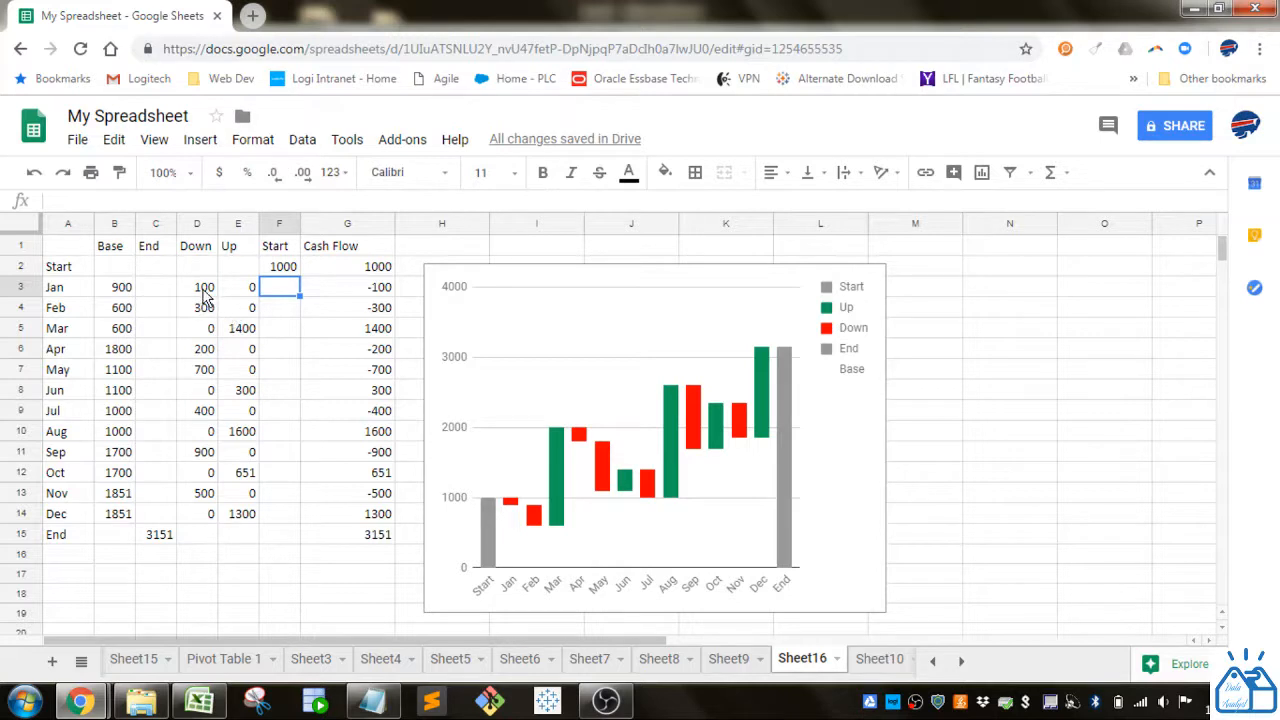
Enter =max(G3,0) as January's Up value in E3 and fill the formula down through December in E14
left_click(242, 292)
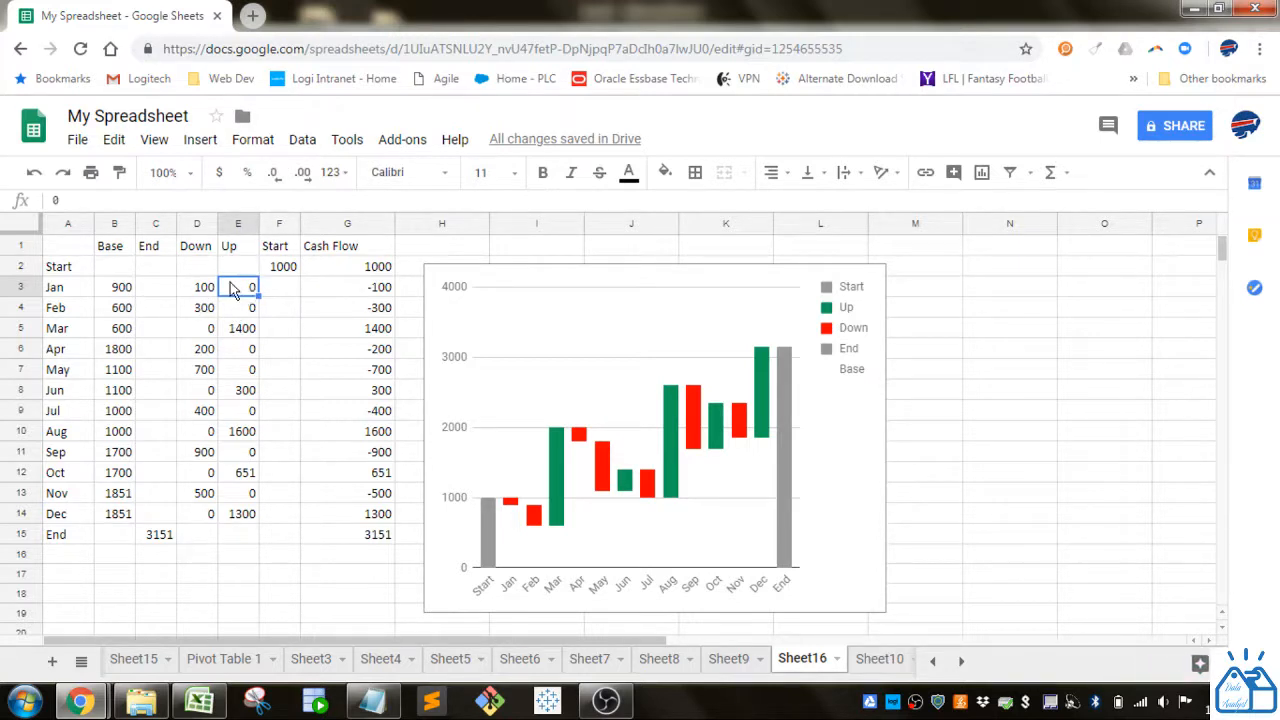
left_click_drag(76, 205, 33, 204)
type("=")
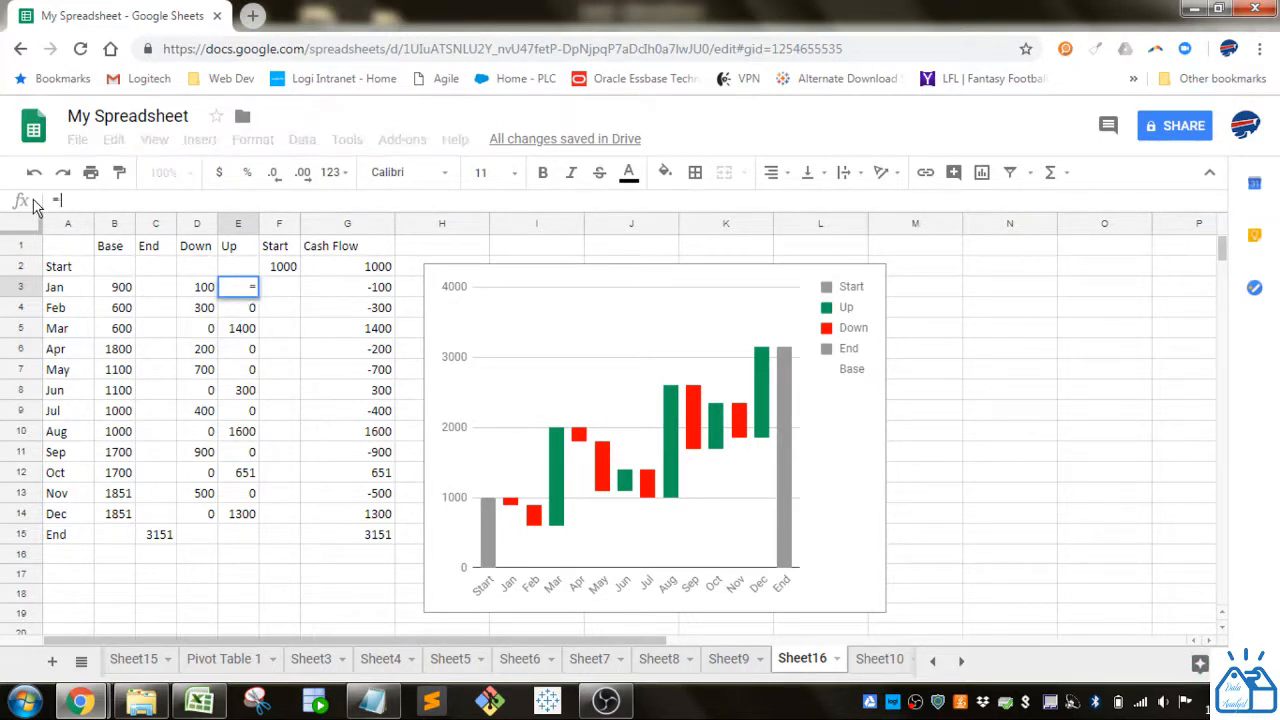
type("max(")
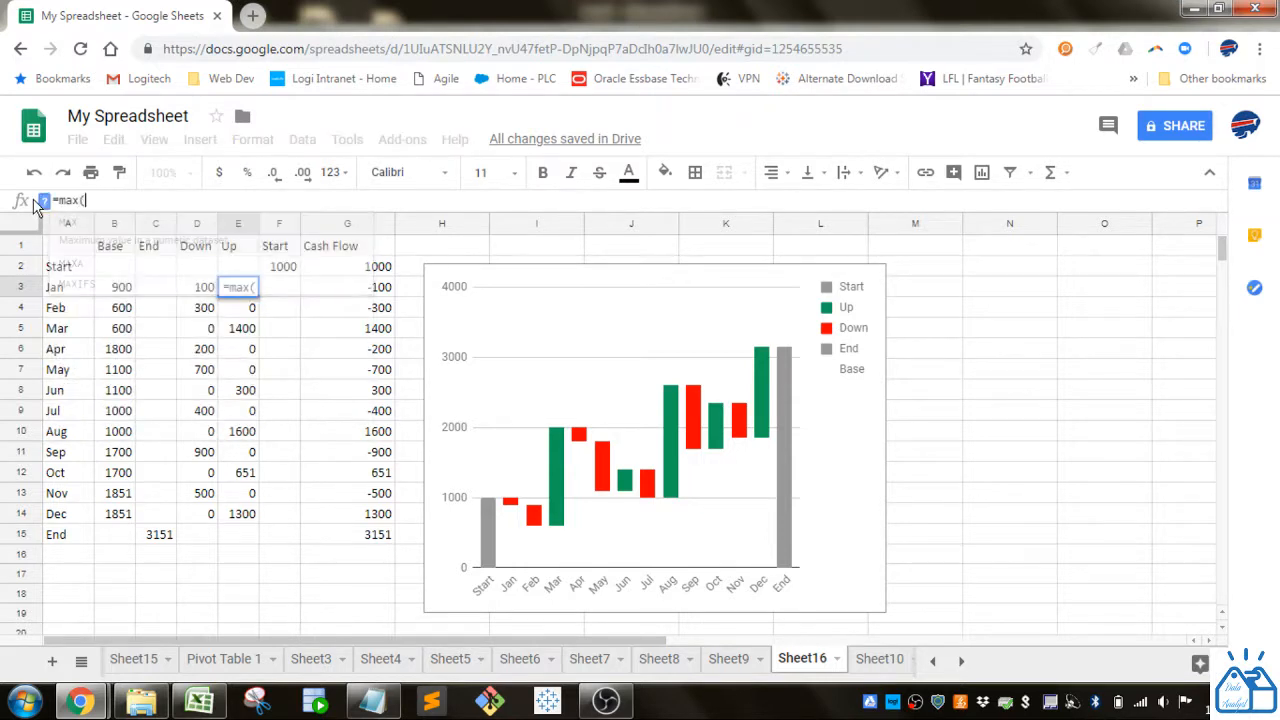
left_click(349, 291)
type(",0")
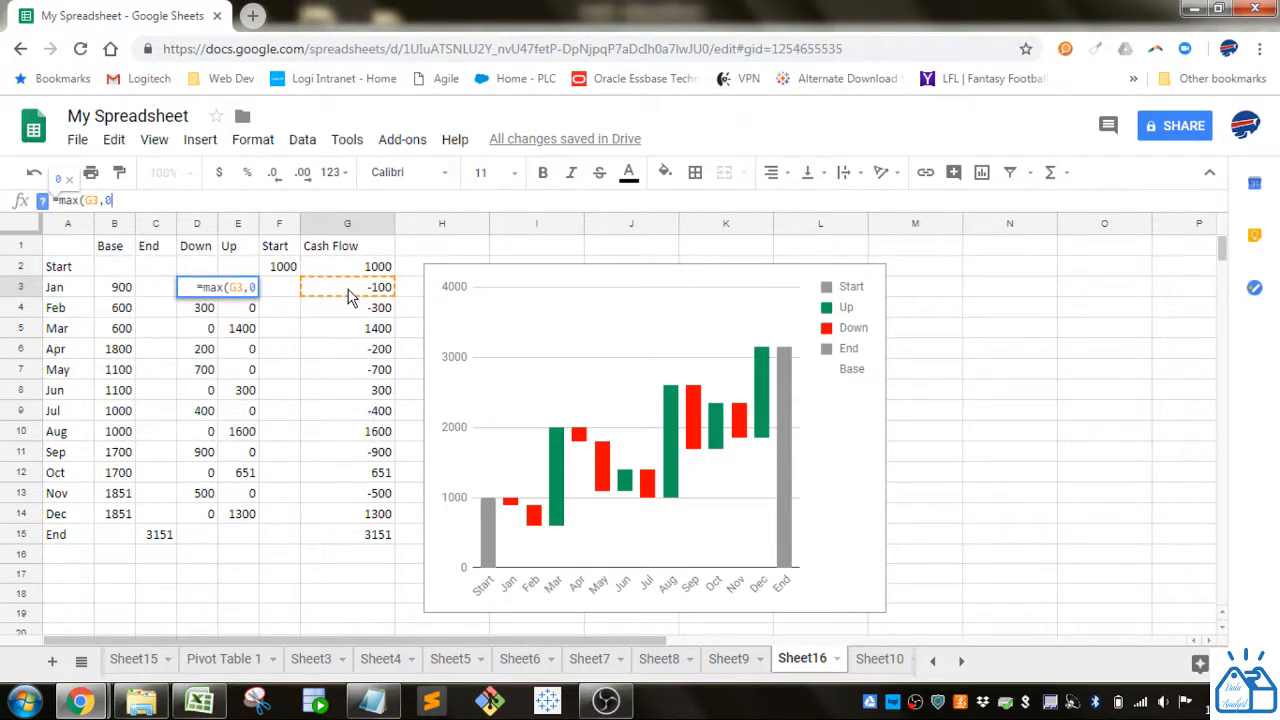
type("_")
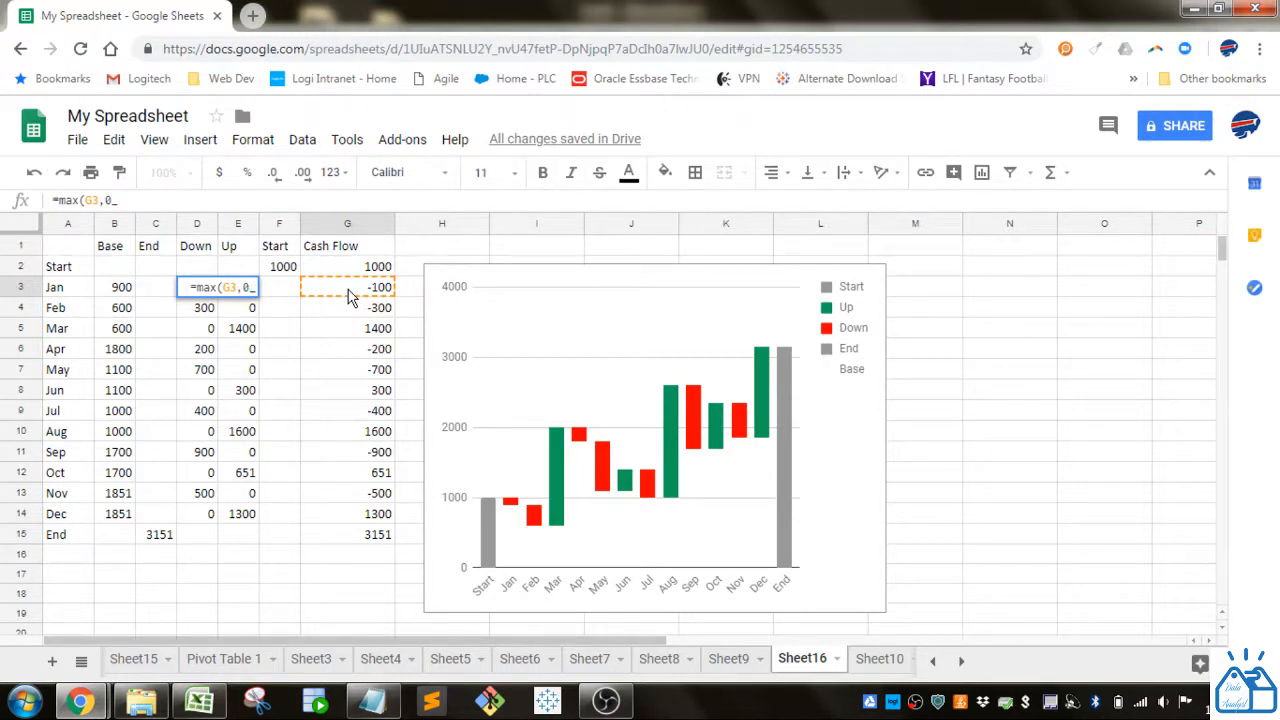
key("BackSpace")
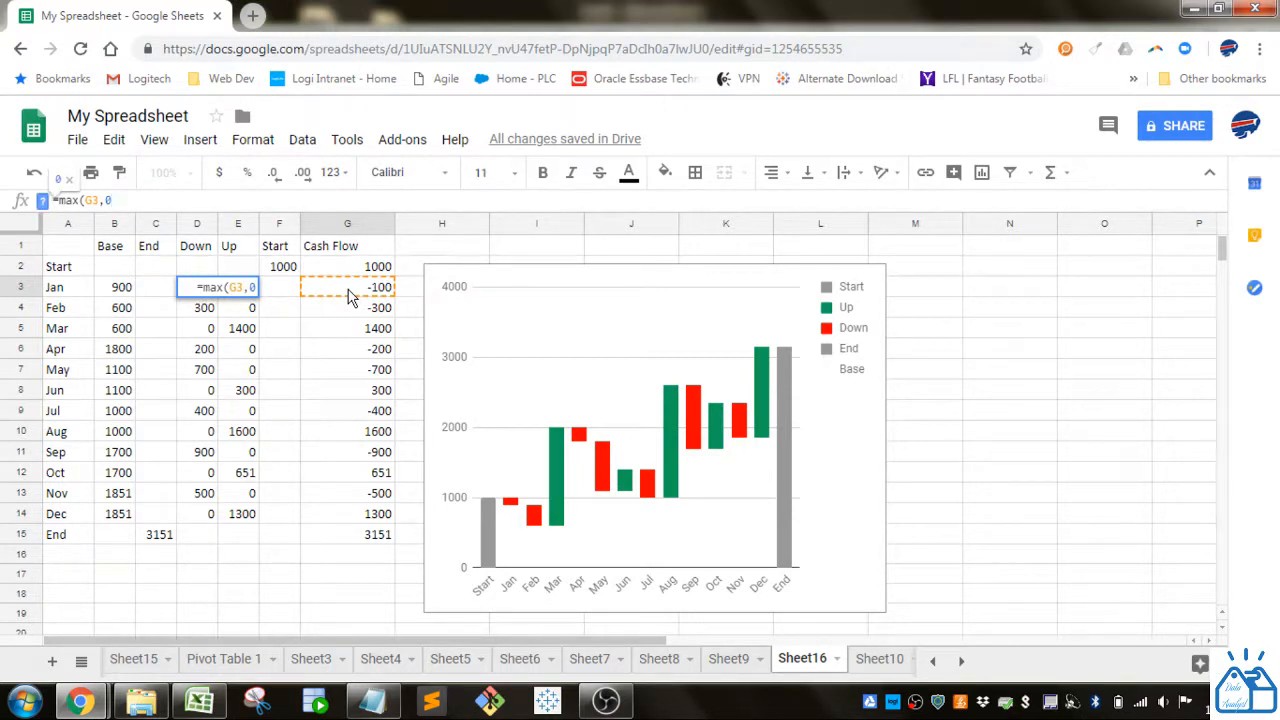
type(")")
key("Return")
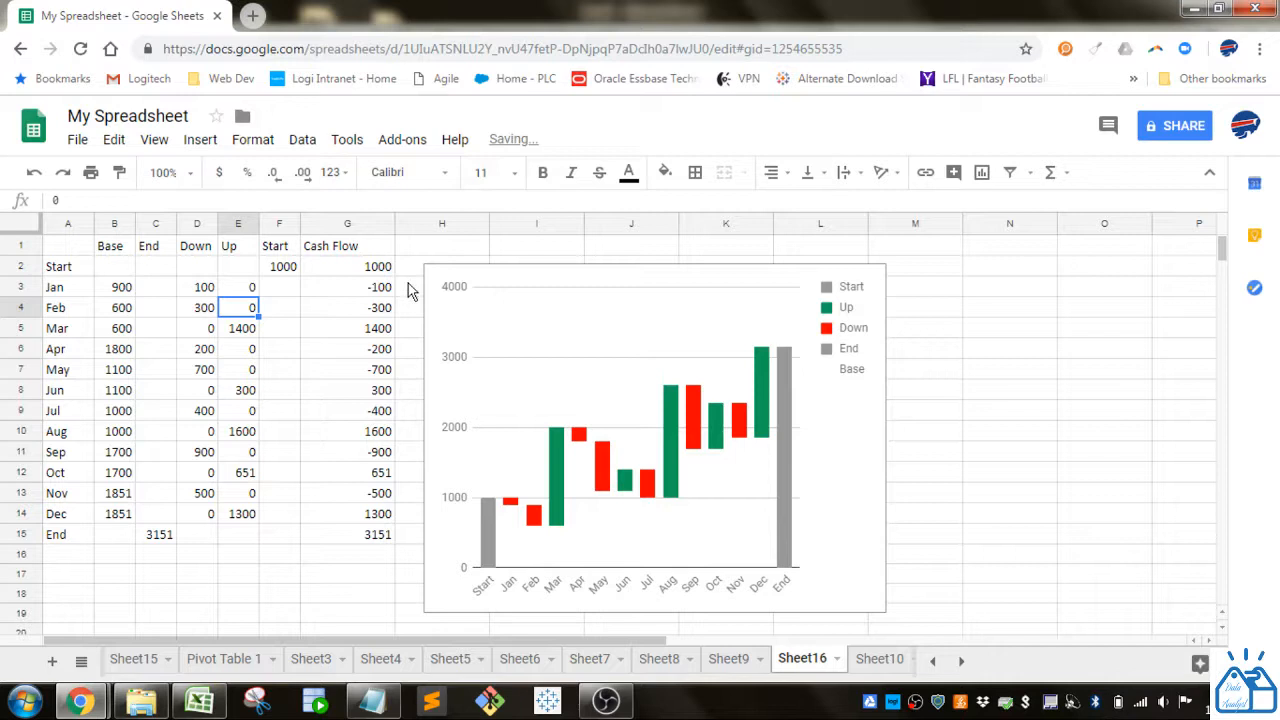
left_click(249, 288)
left_click_drag(257, 290, 257, 523)
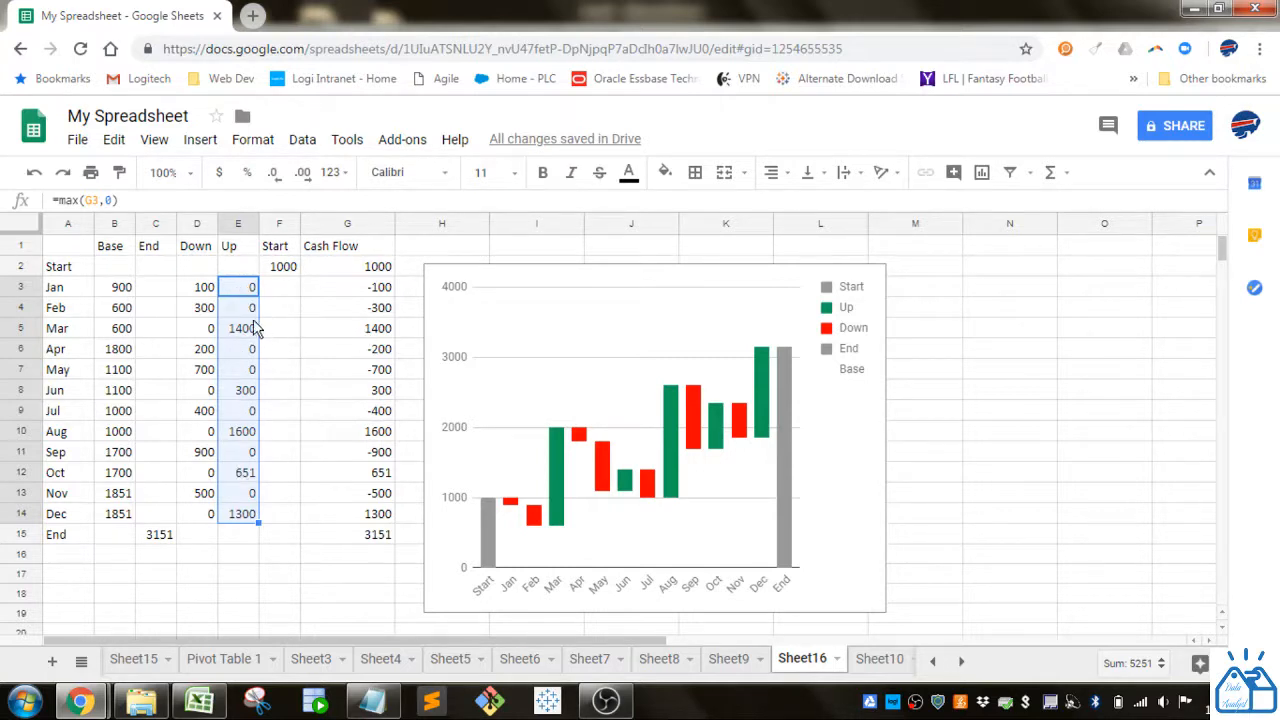
Enter =min(G3,0) as January's Down value in D3
left_click(200, 290)
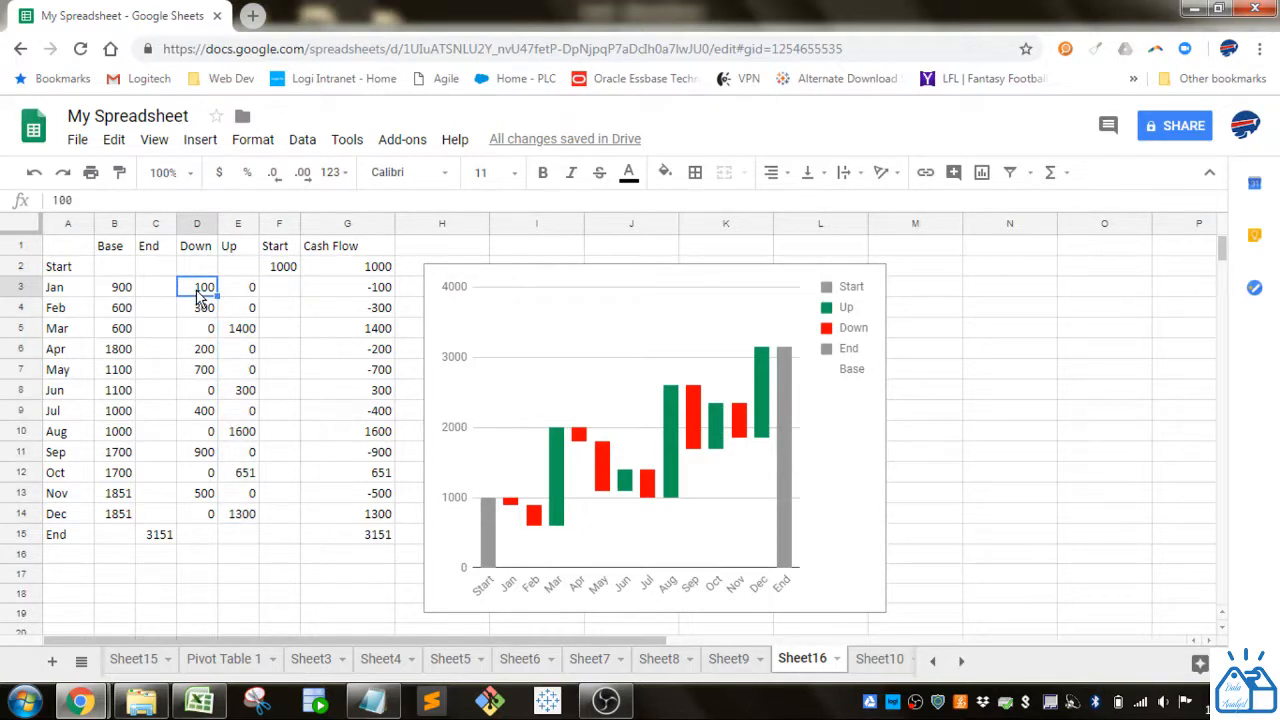
left_click_drag(94, 200, 48, 200)
type("=")
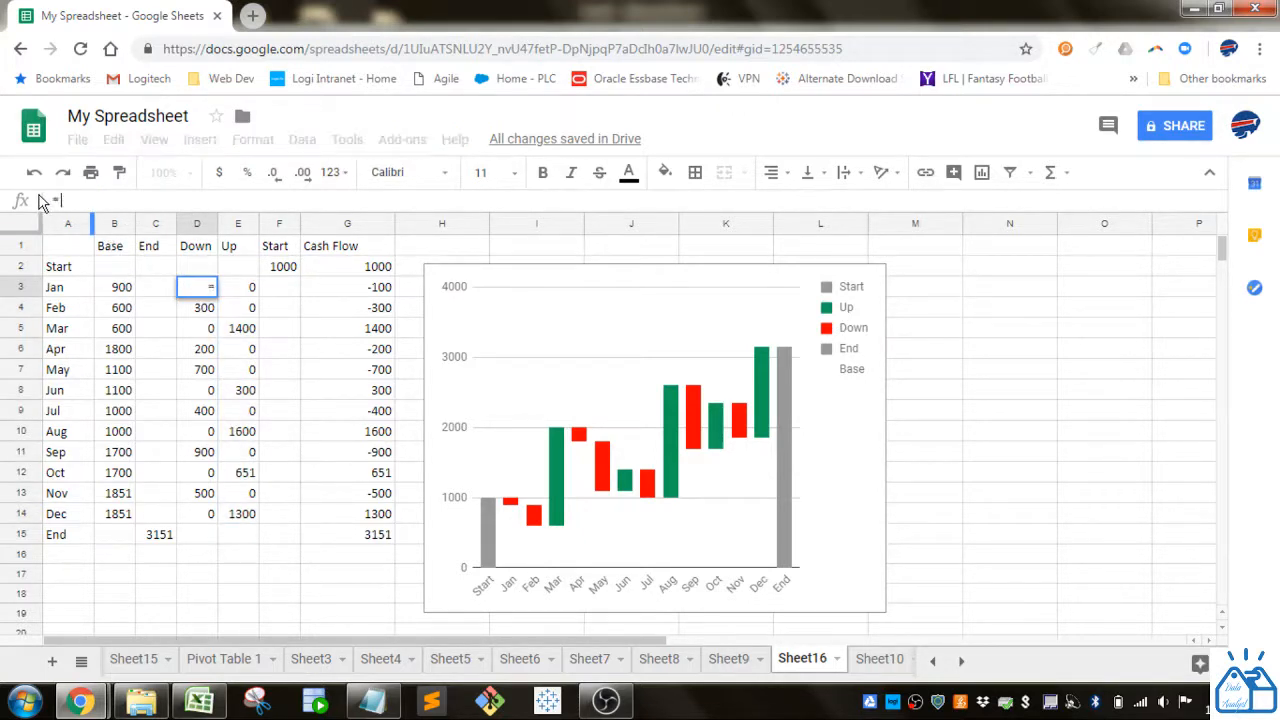
type("min(")
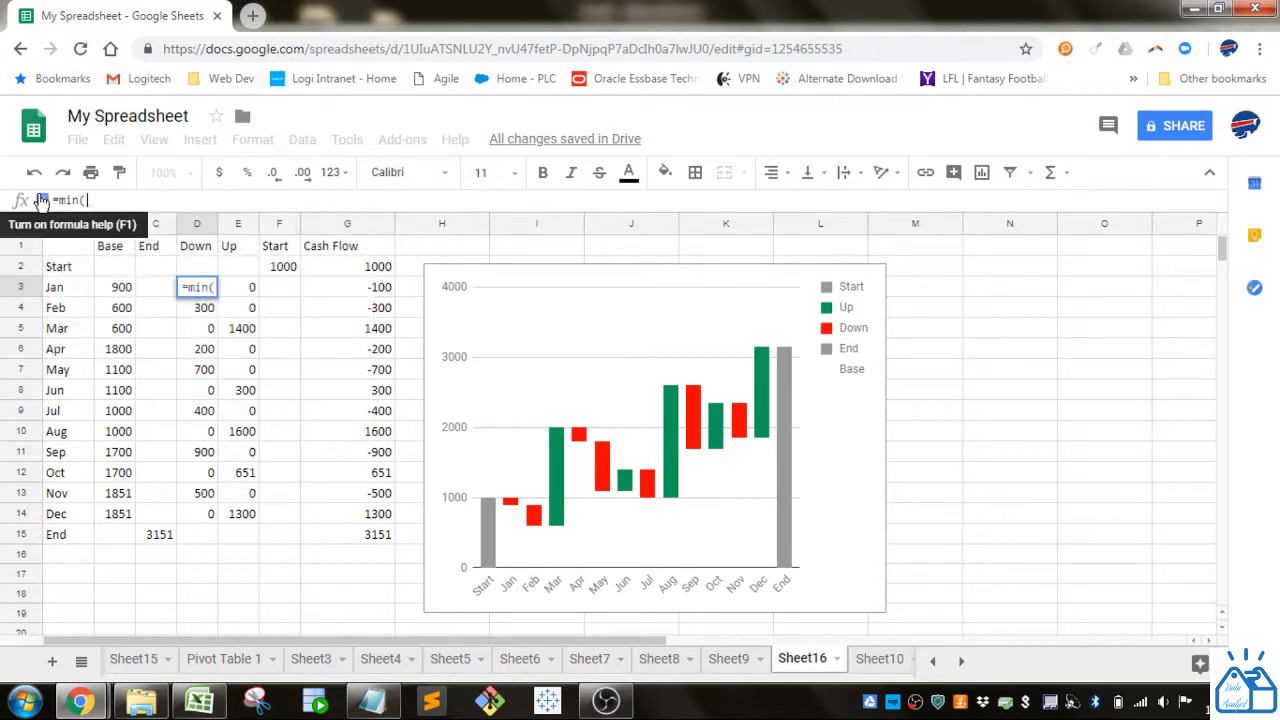
left_click(384, 288)
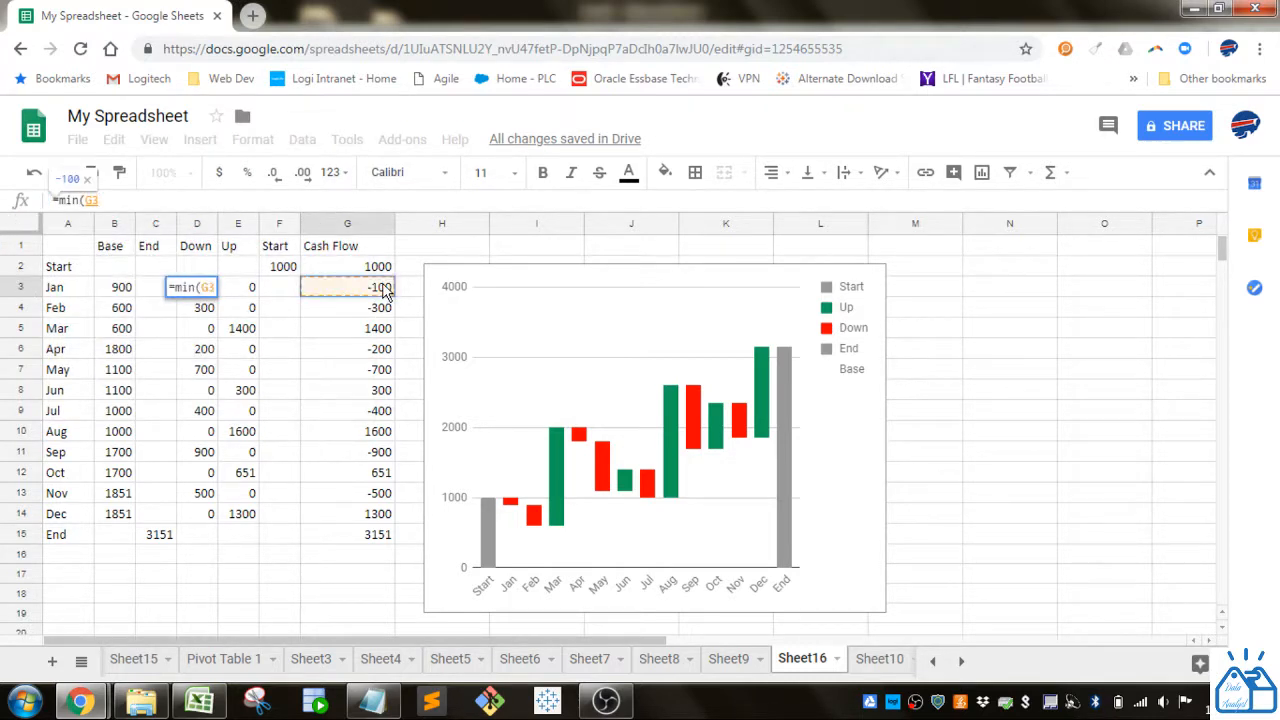
type(",0)")
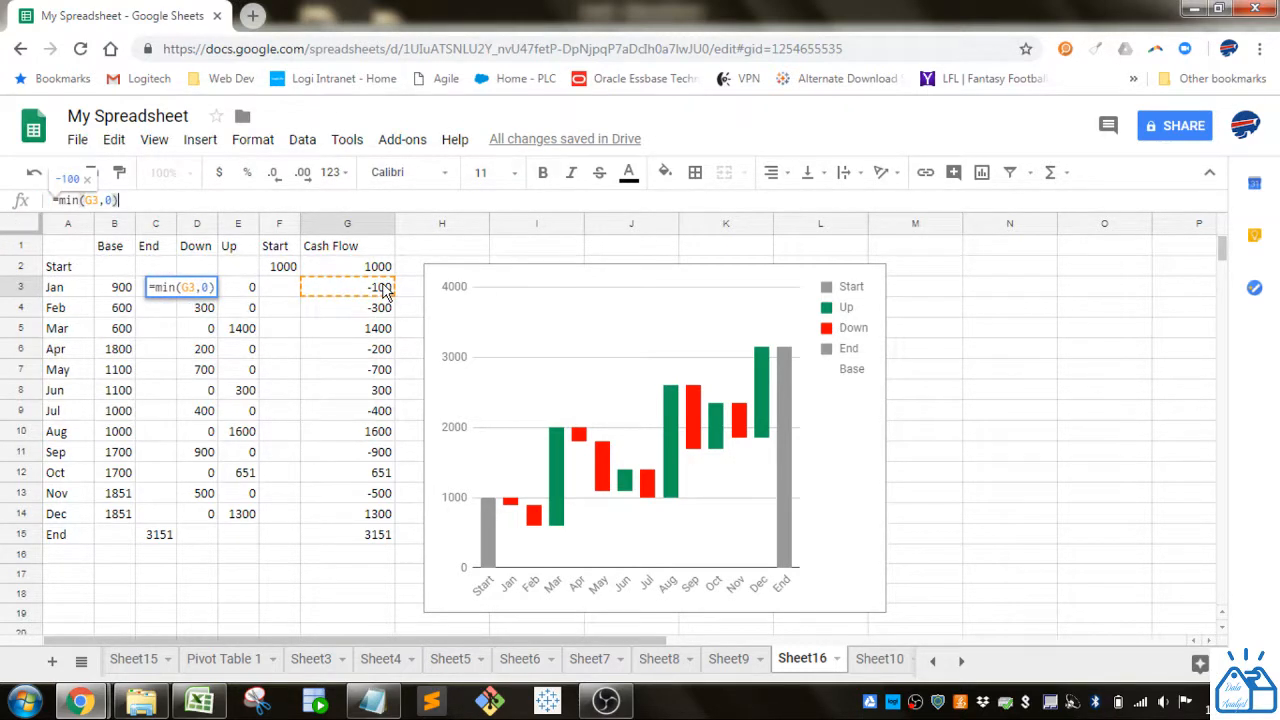
key("Return")
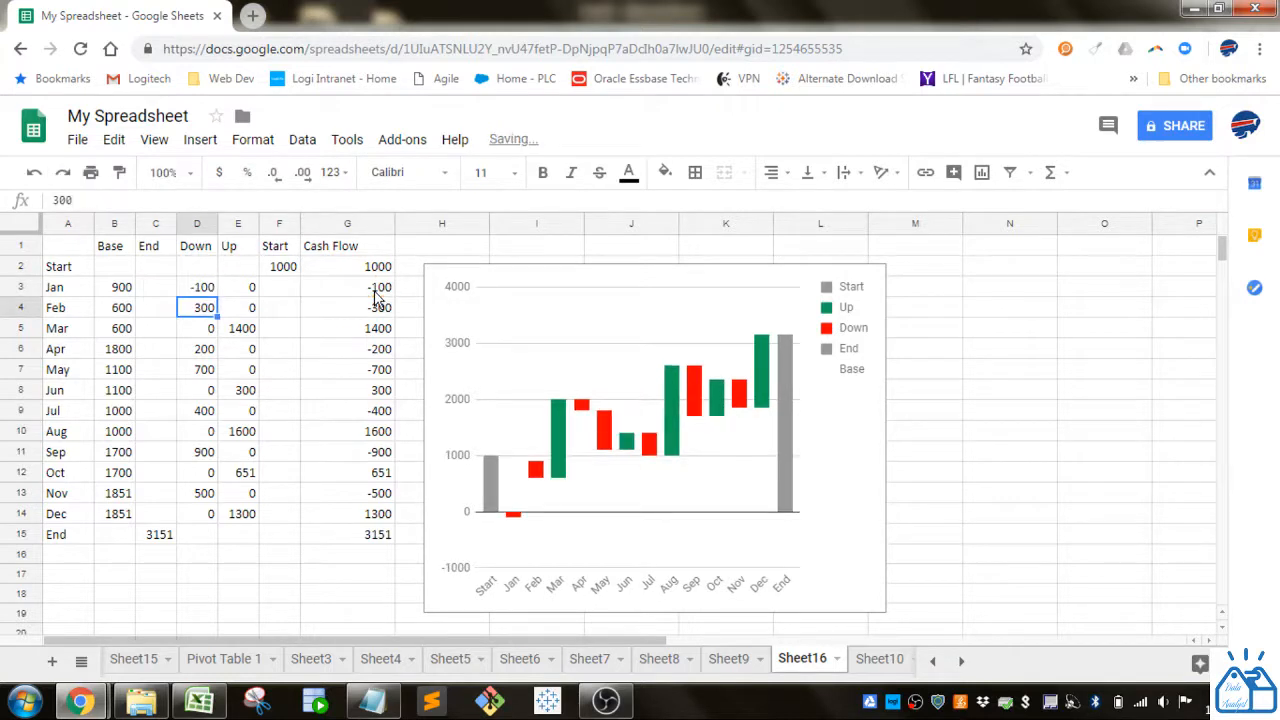
Negate January's Down formula to =-min(G3,0) and fill it down through December in D14
left_click(208, 289)
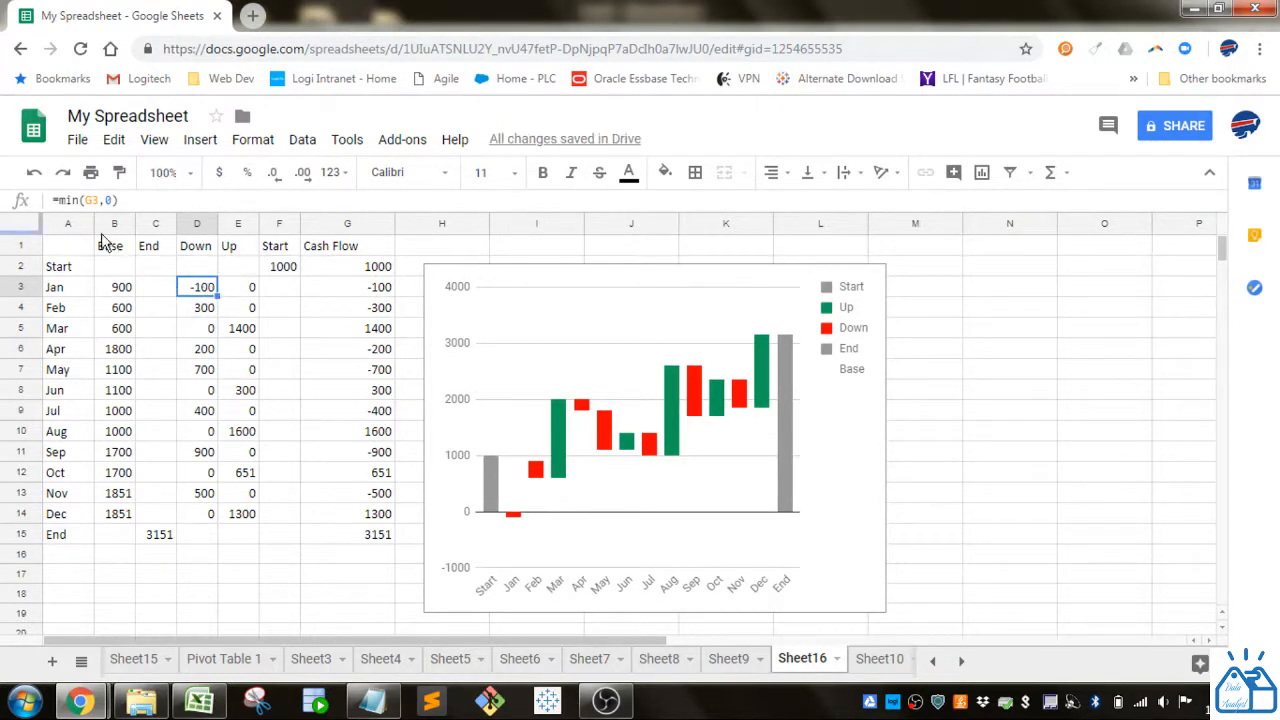
left_click(60, 200)
type("-")
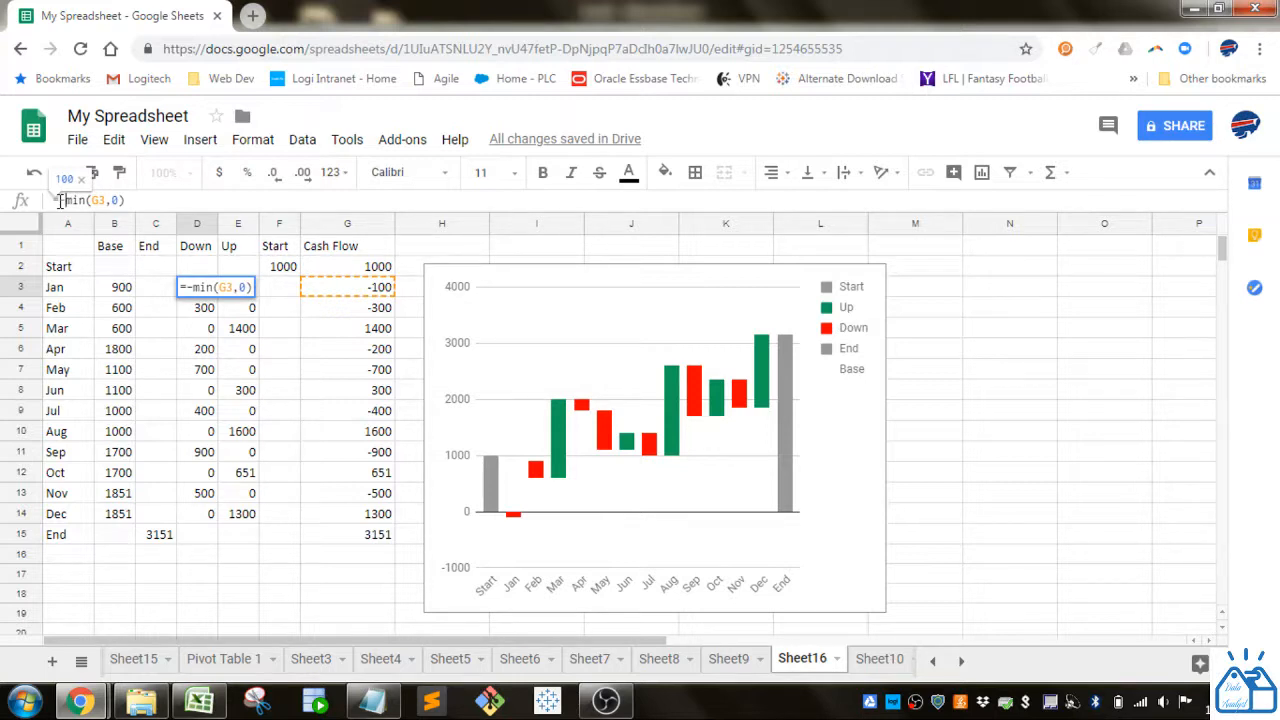
key("Return")
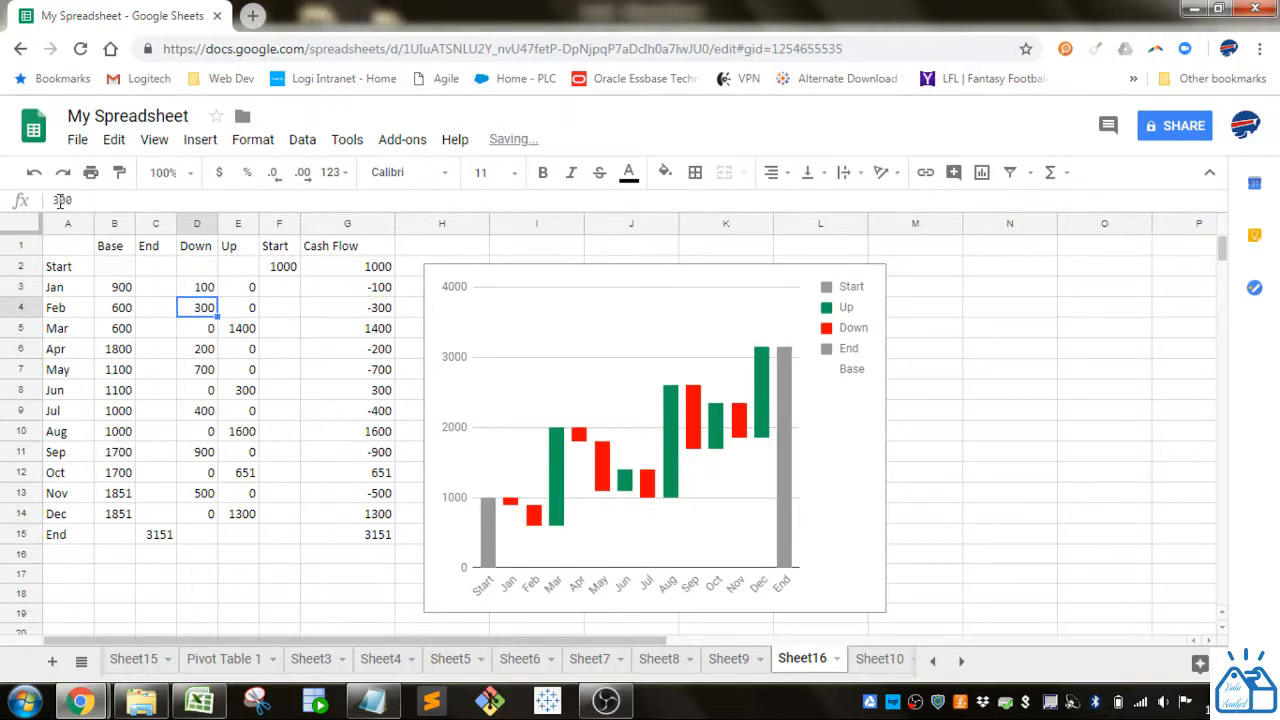
left_click(210, 291)
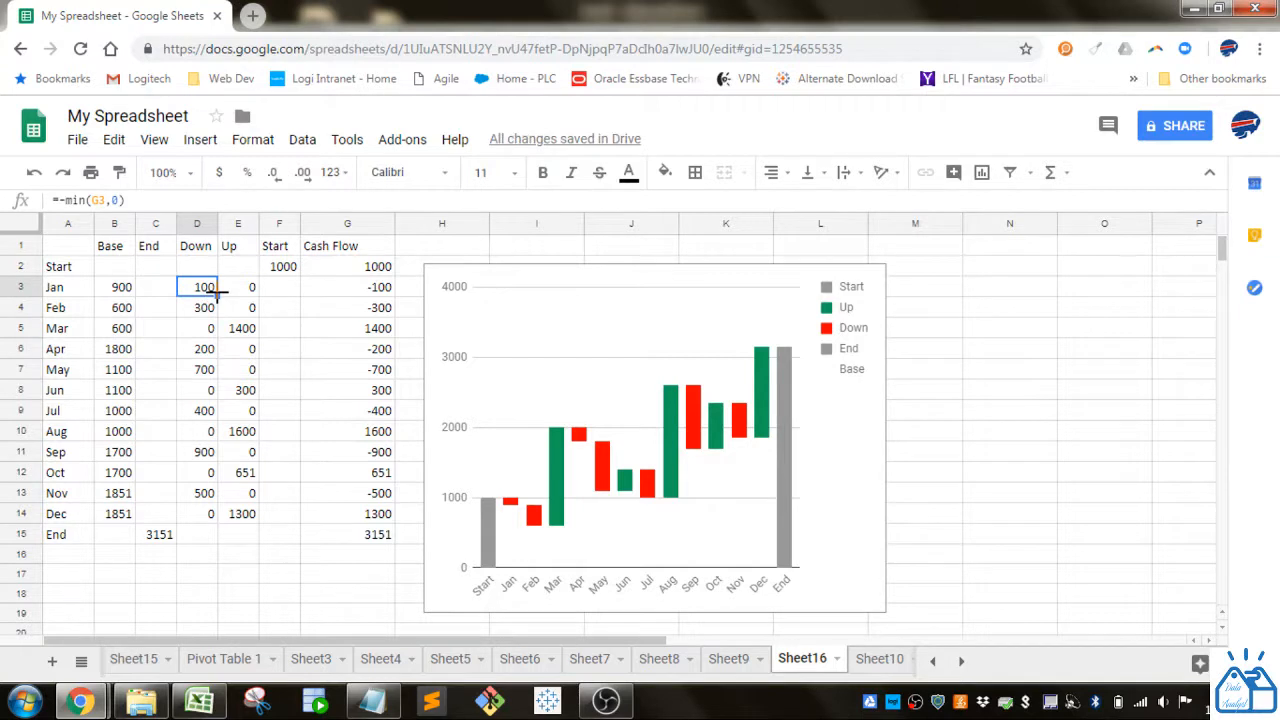
left_click_drag(216, 292, 210, 518)
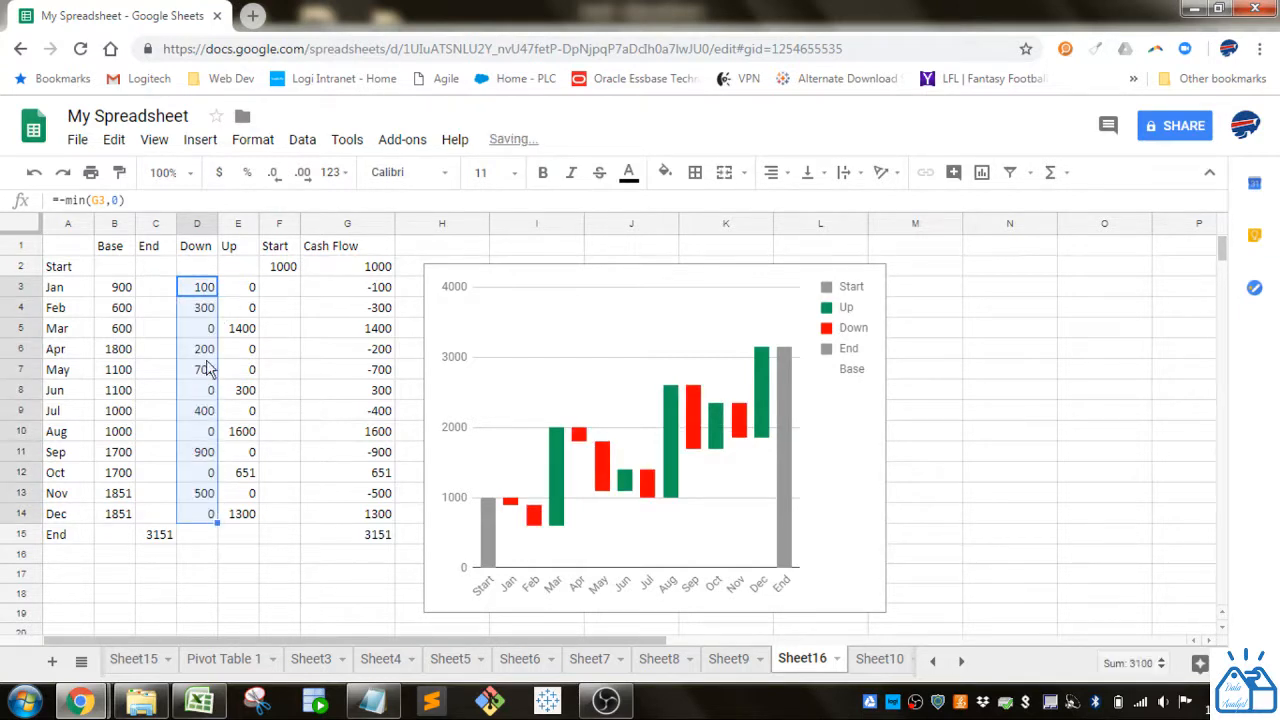
Check the filled Down formulas for January, February, April, May and July against the Cash Flow column
left_click(360, 290)
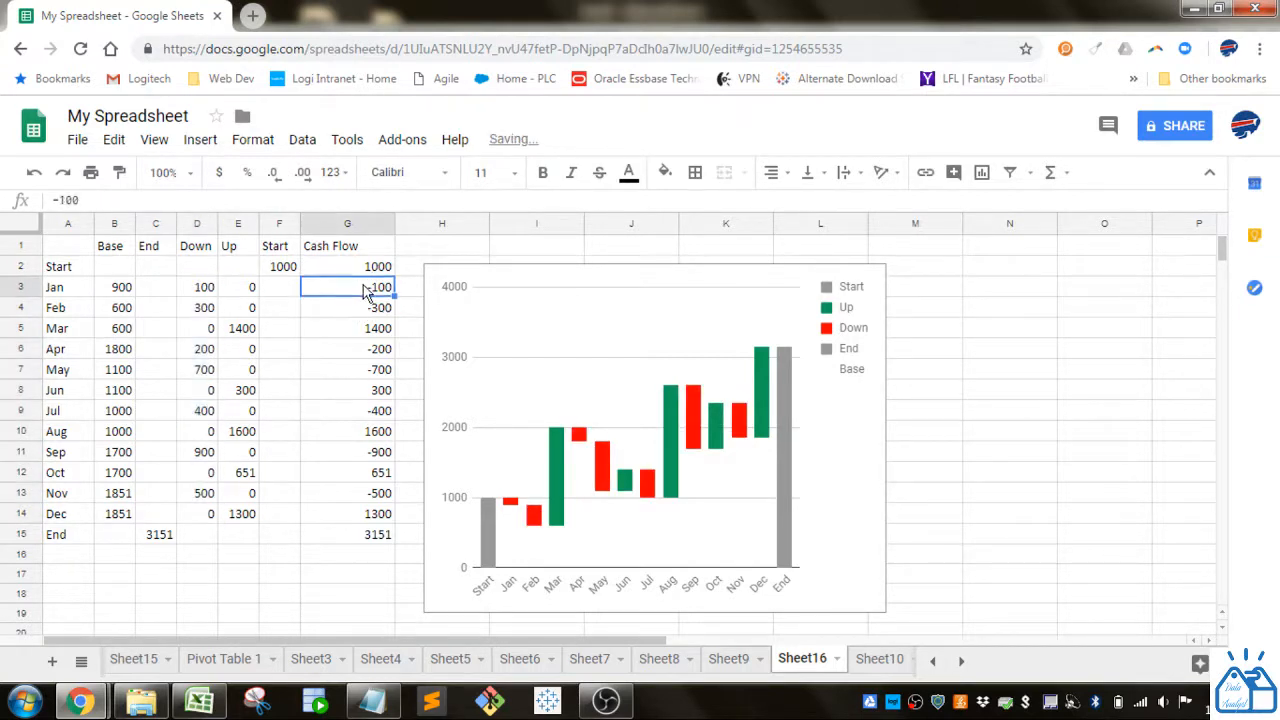
left_click(203, 292)
left_click(202, 308)
left_click(202, 350)
left_click(203, 370)
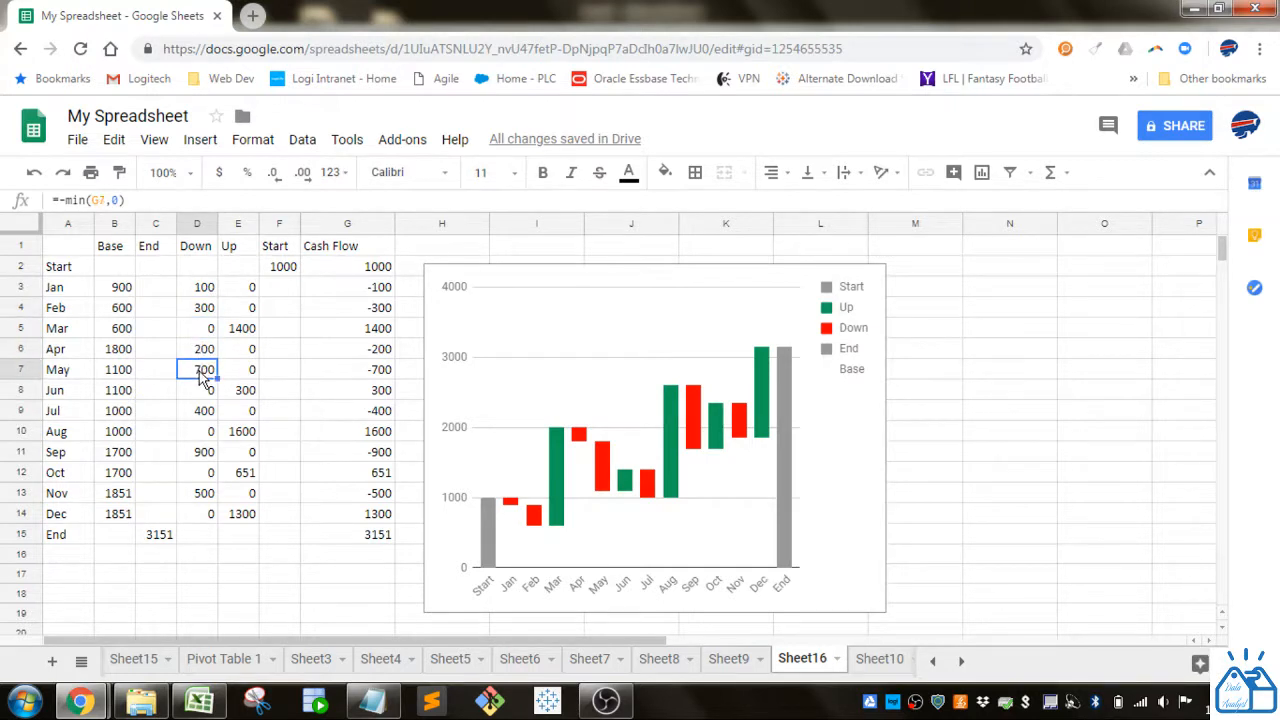
left_click(205, 412)
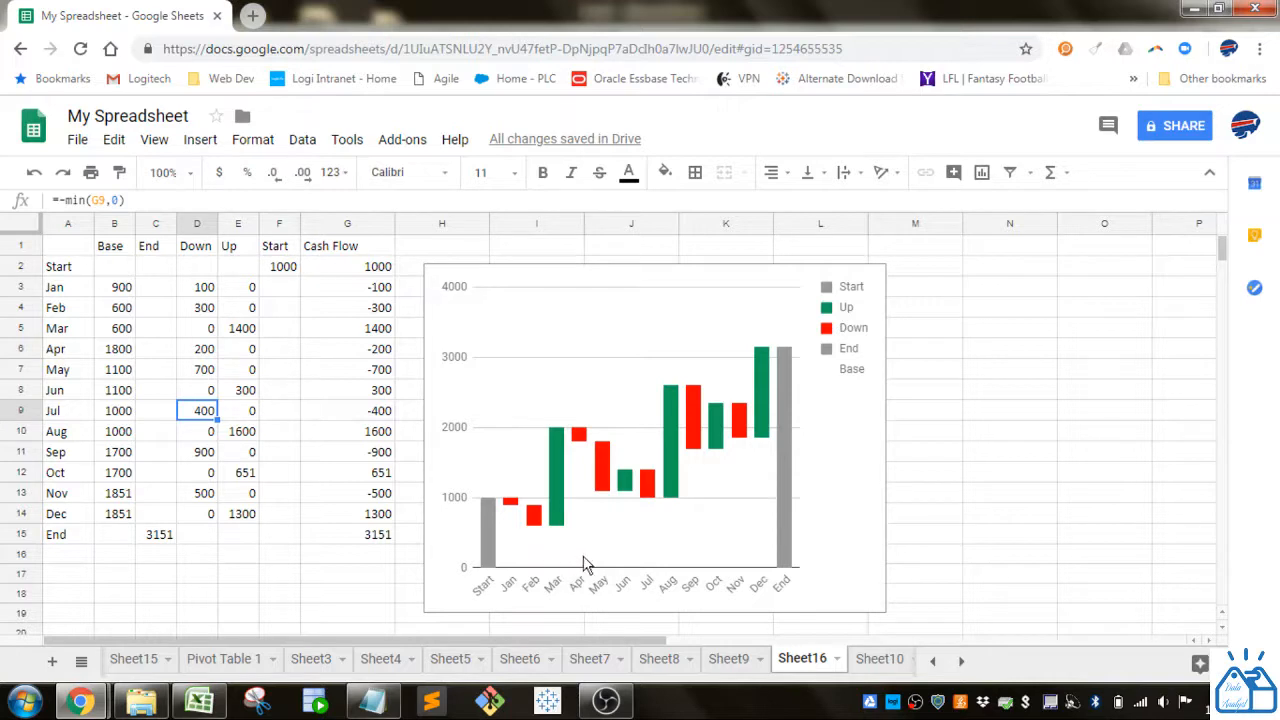
Enter =sum(B2,E2:F2)-D3 as January's Base value in B3 and fill the formula down through December in B14
left_click(120, 292)
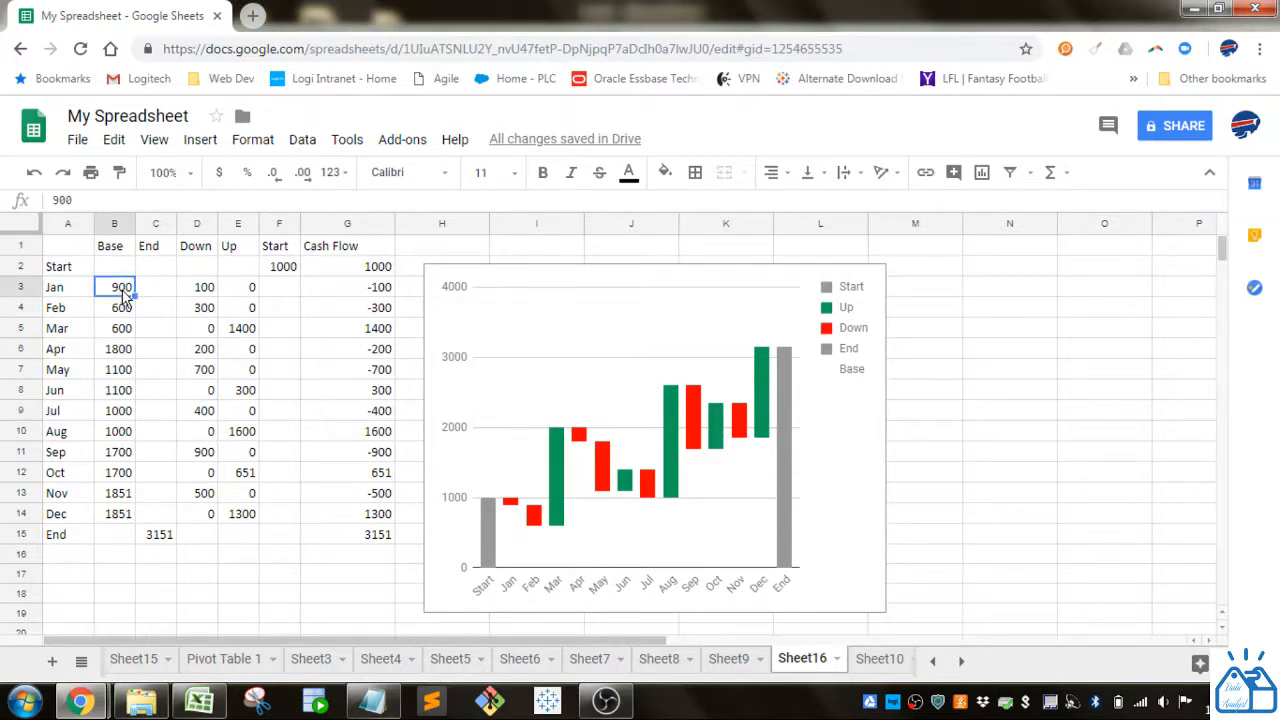
type("=")
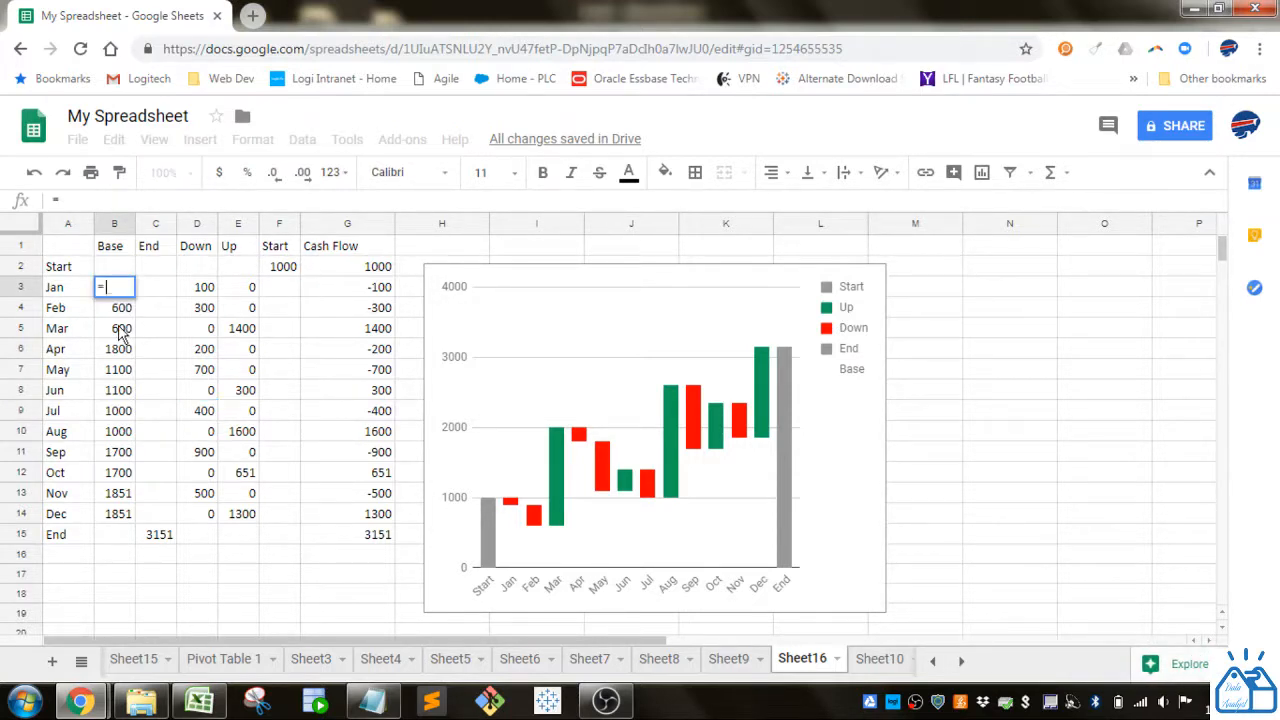
left_click(122, 267)
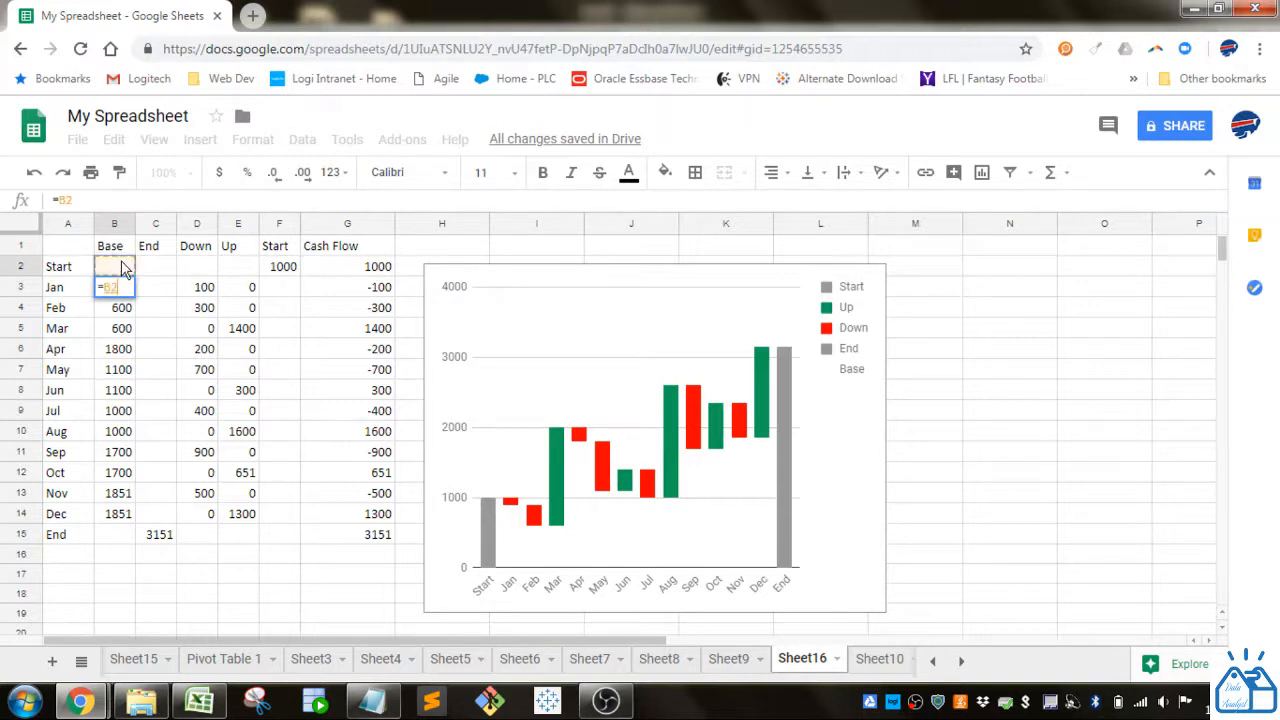
key("BackSpace")
key("BackSpace")
type("sum(")
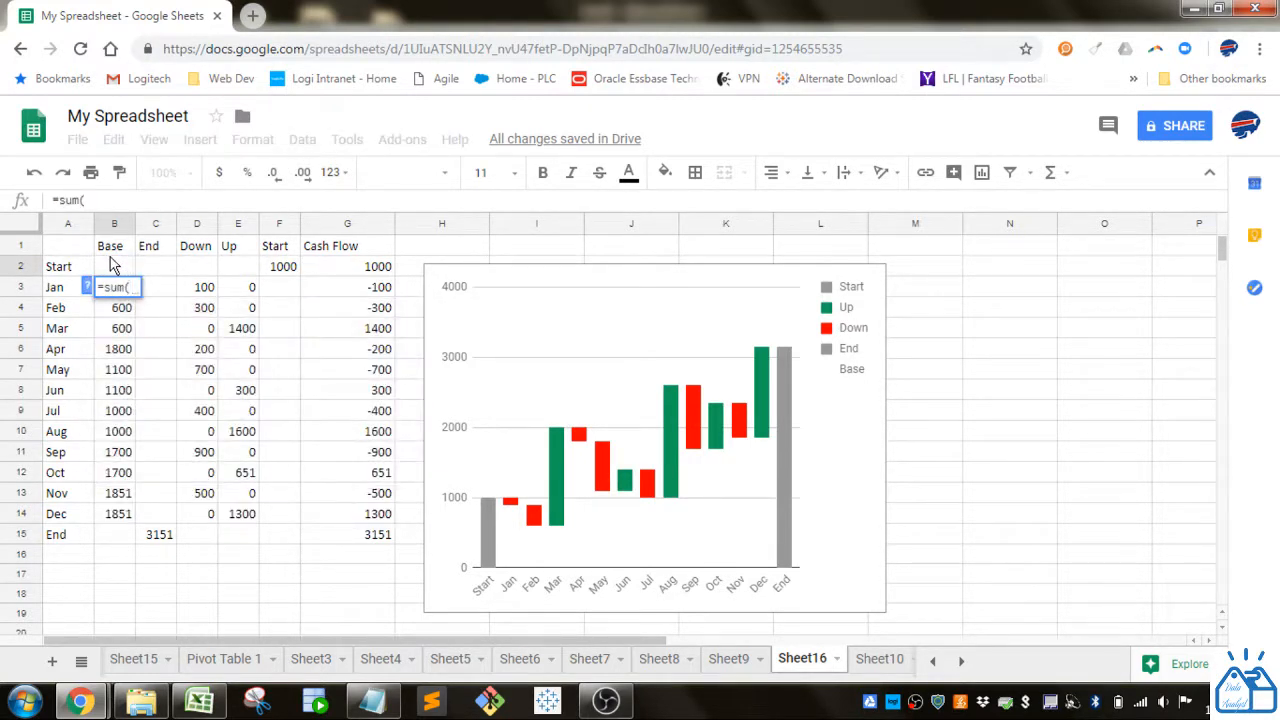
left_click(116, 267)
type(",")
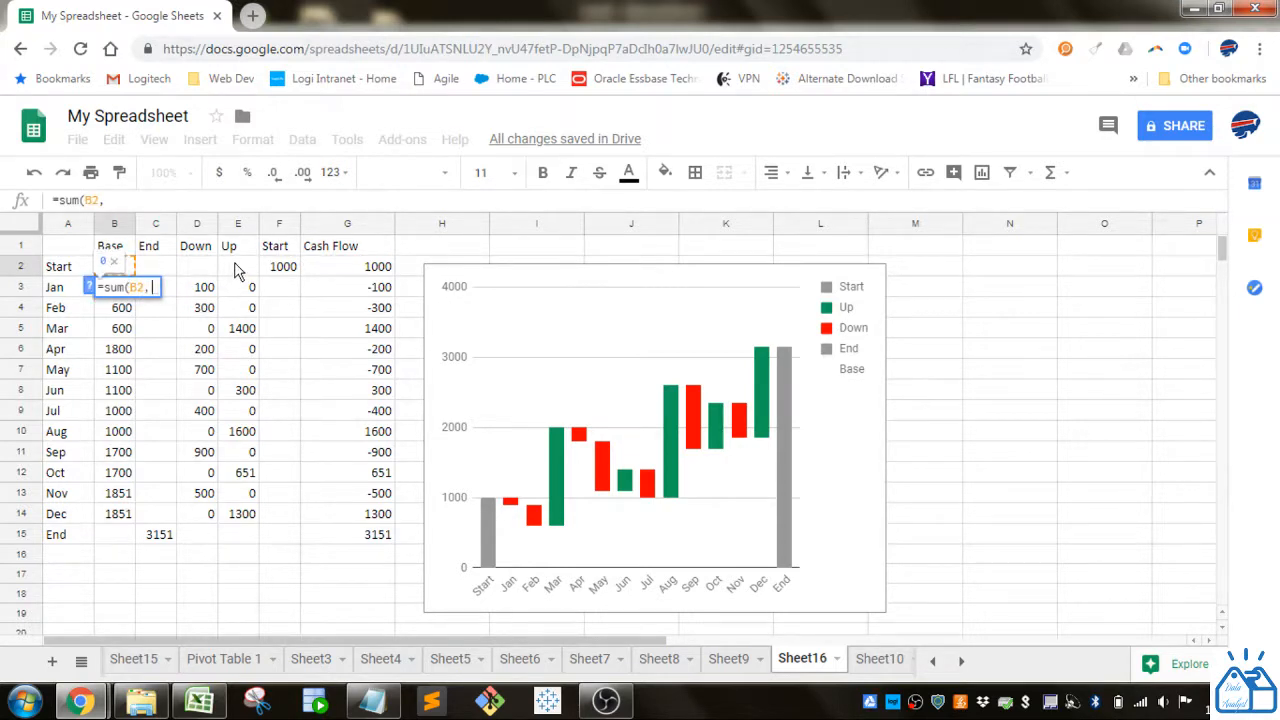
left_click_drag(232, 267, 287, 268)
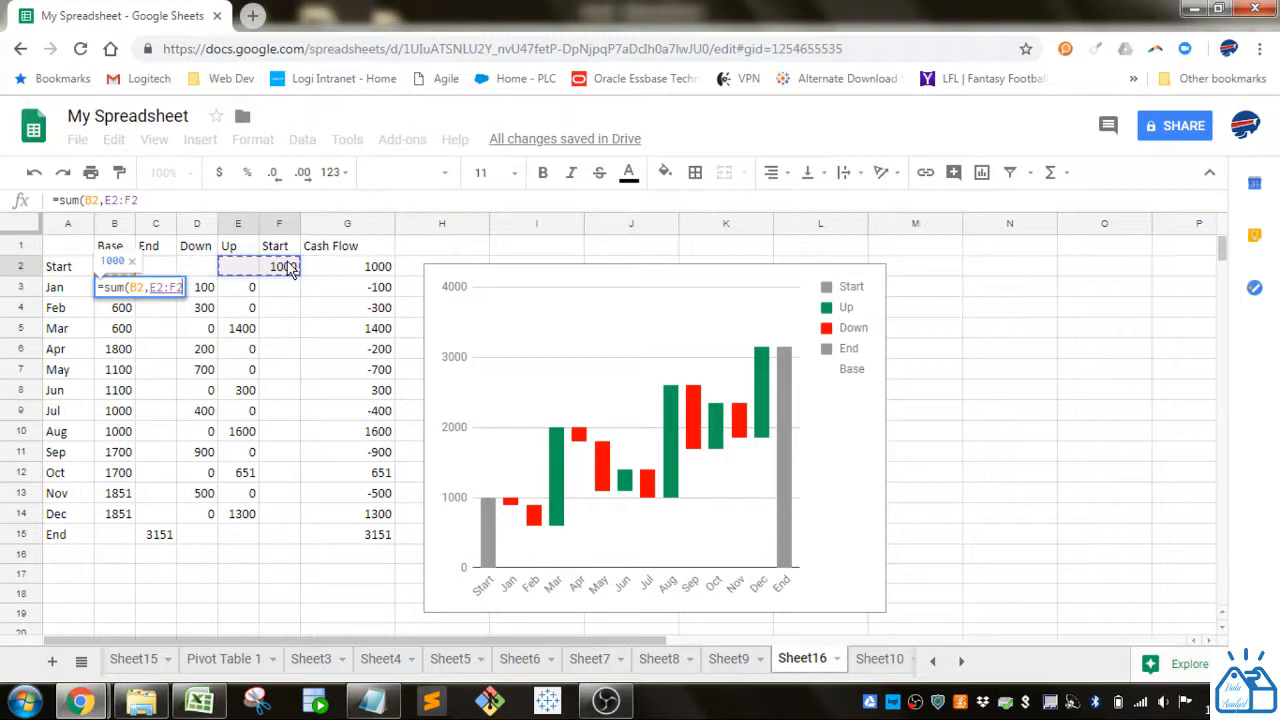
type("_")
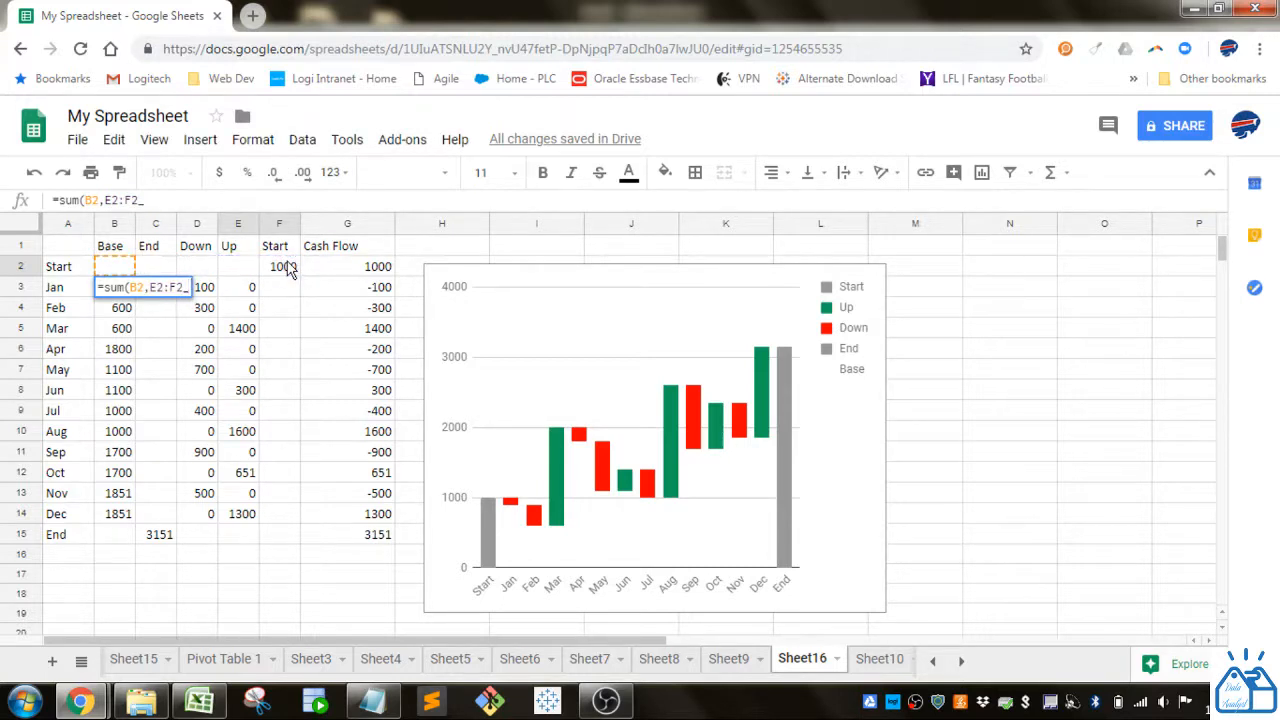
key("BackSpace")
type(")")
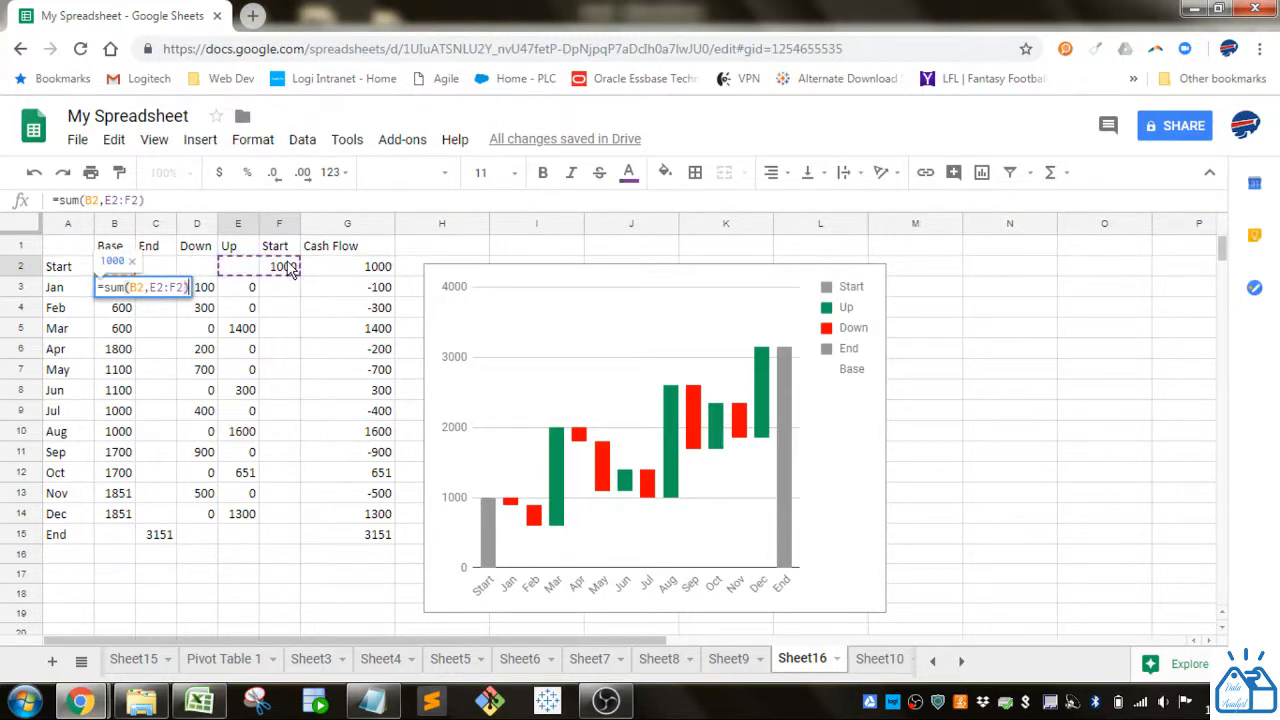
type("-")
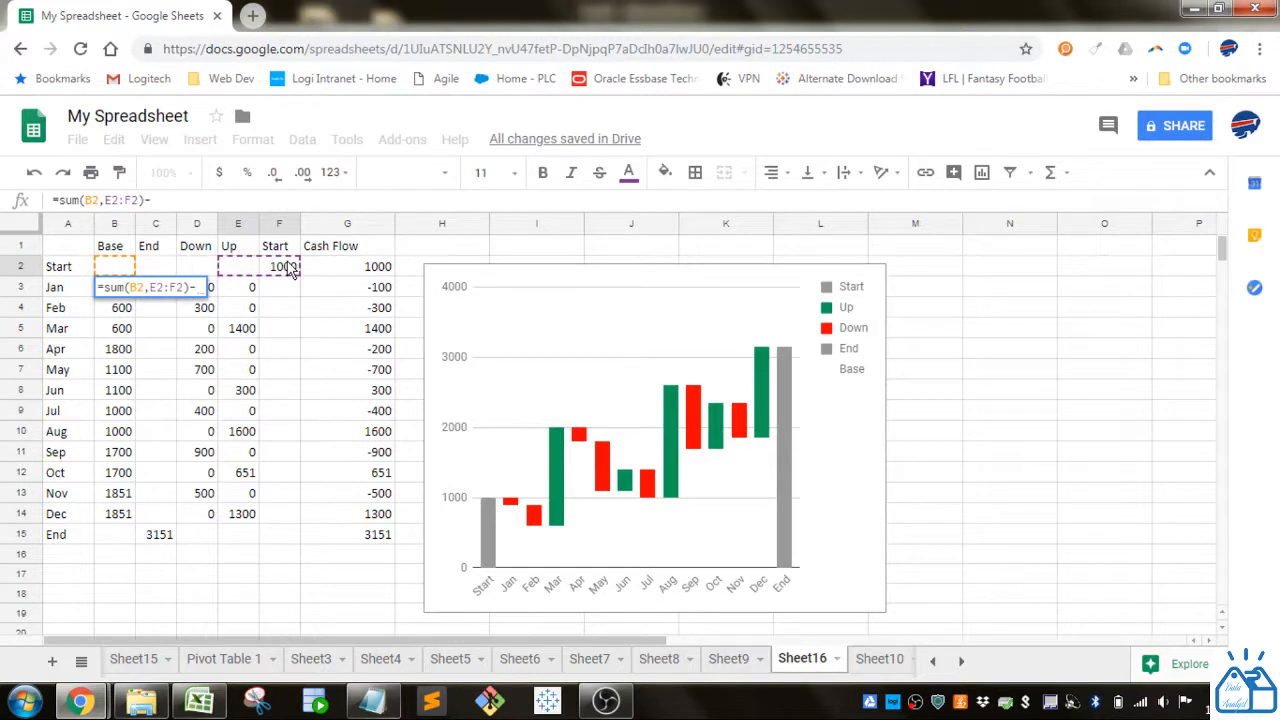
left_click(213, 297)
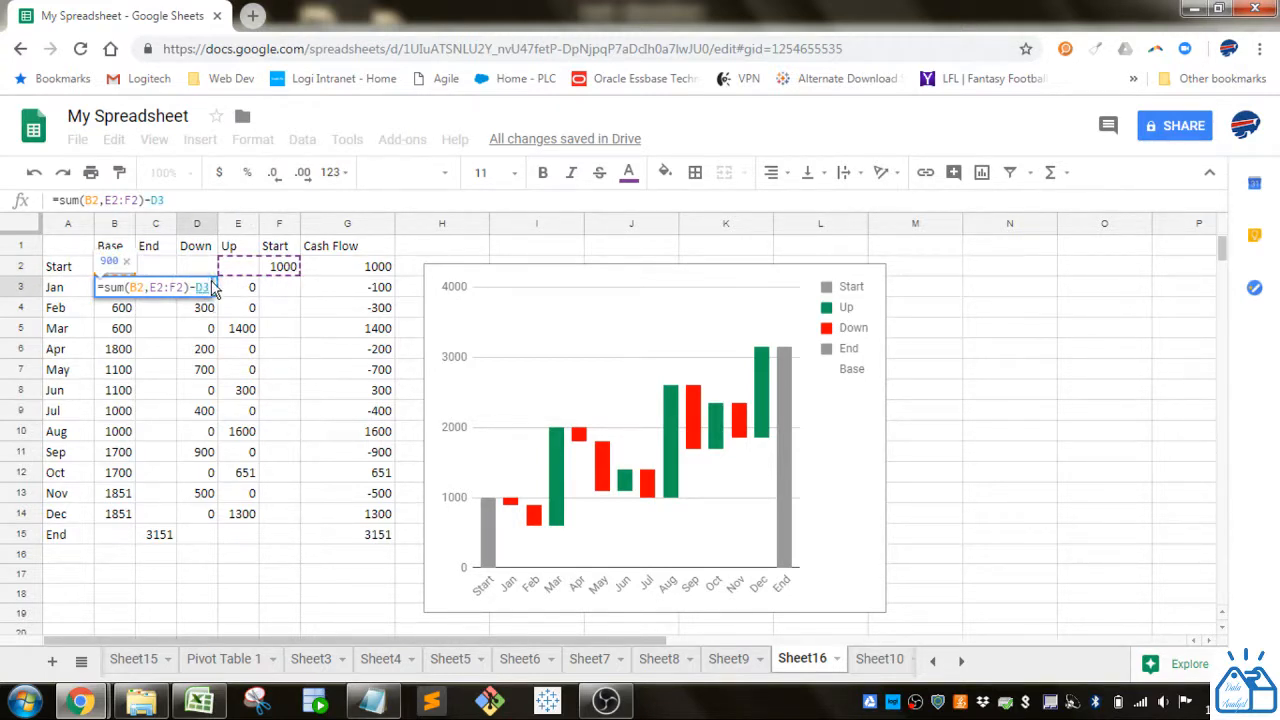
key("Return")
left_click(130, 290)
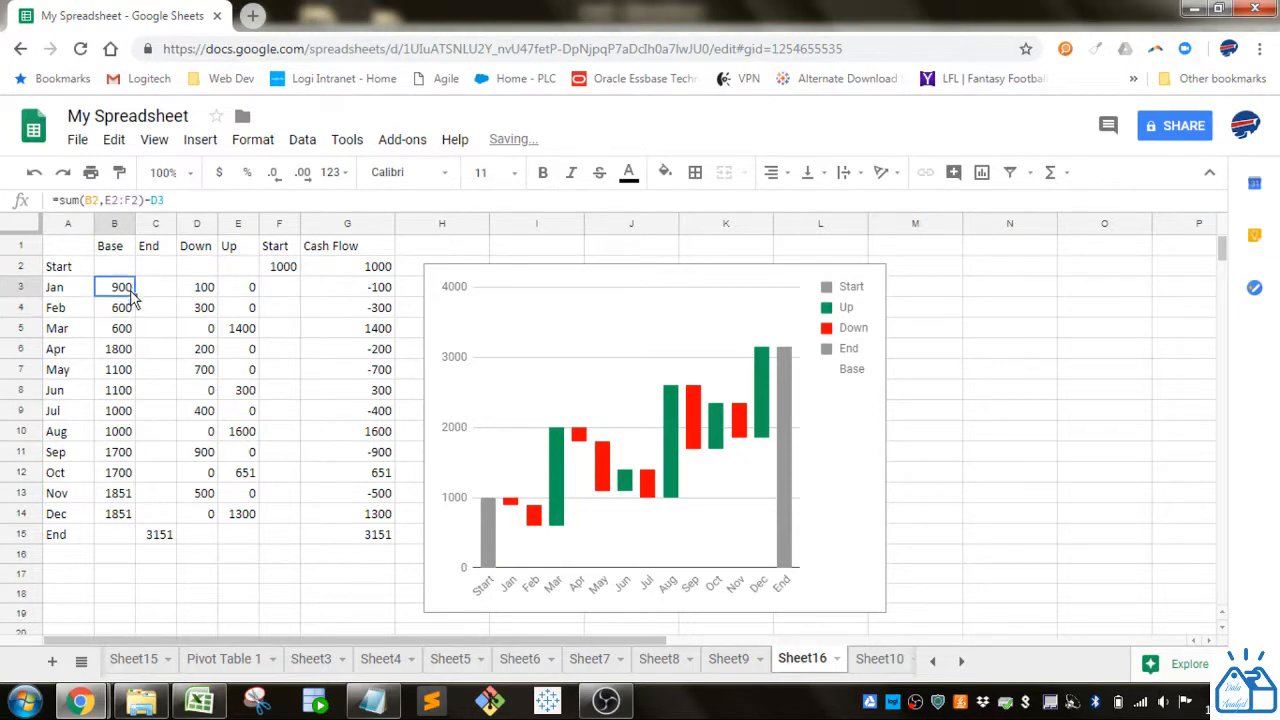
left_click_drag(130, 290, 118, 517)
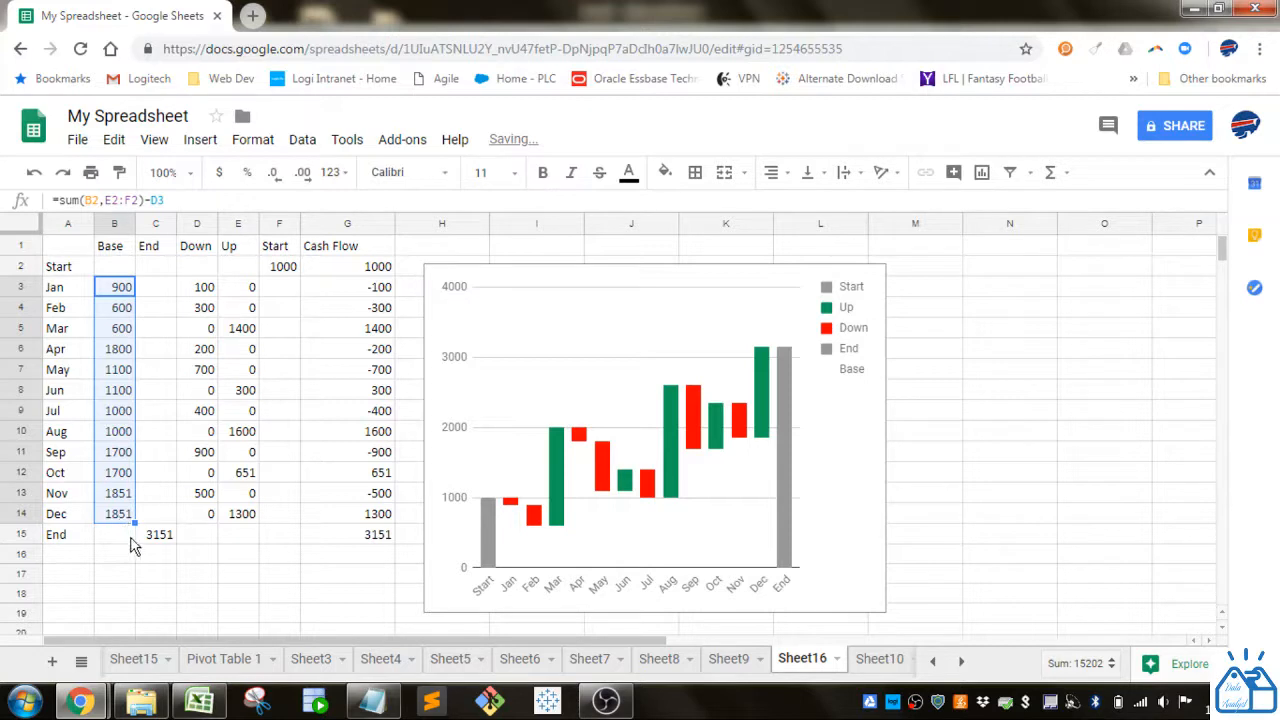
Try to reuse December's Base formula from B14 by copying it into the End cell C15
left_click(150, 542)
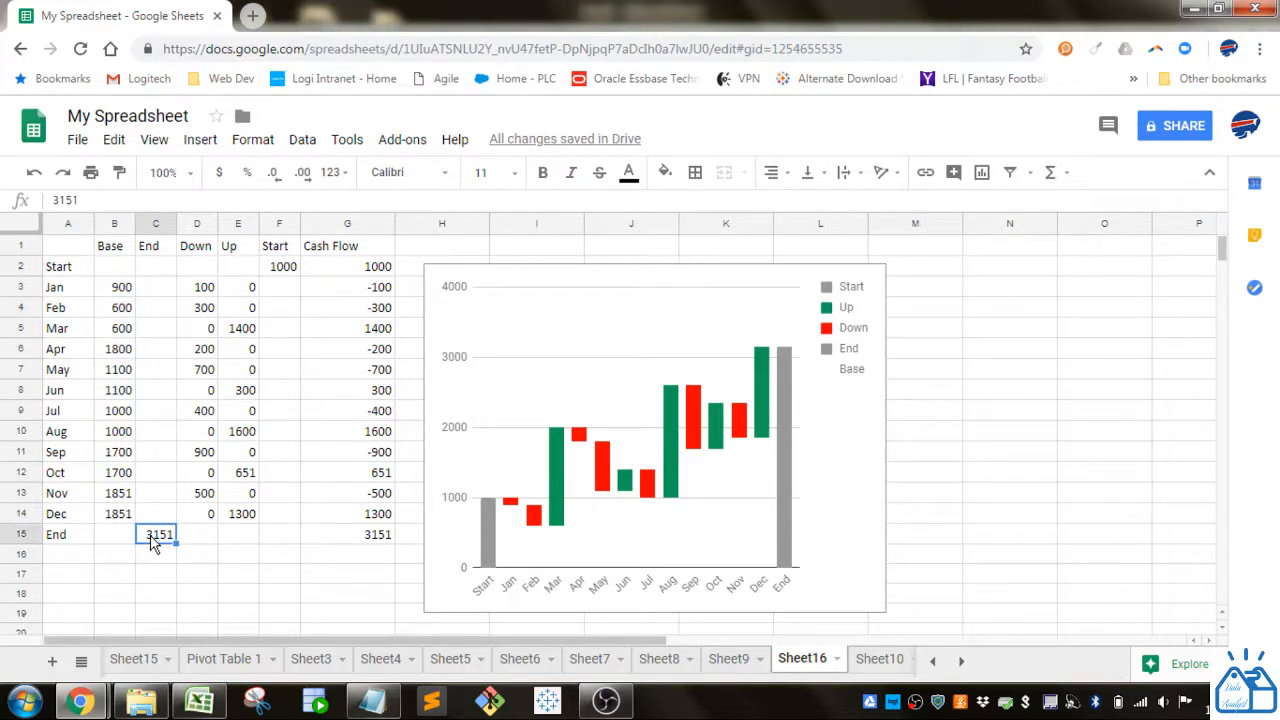
left_click(128, 520)
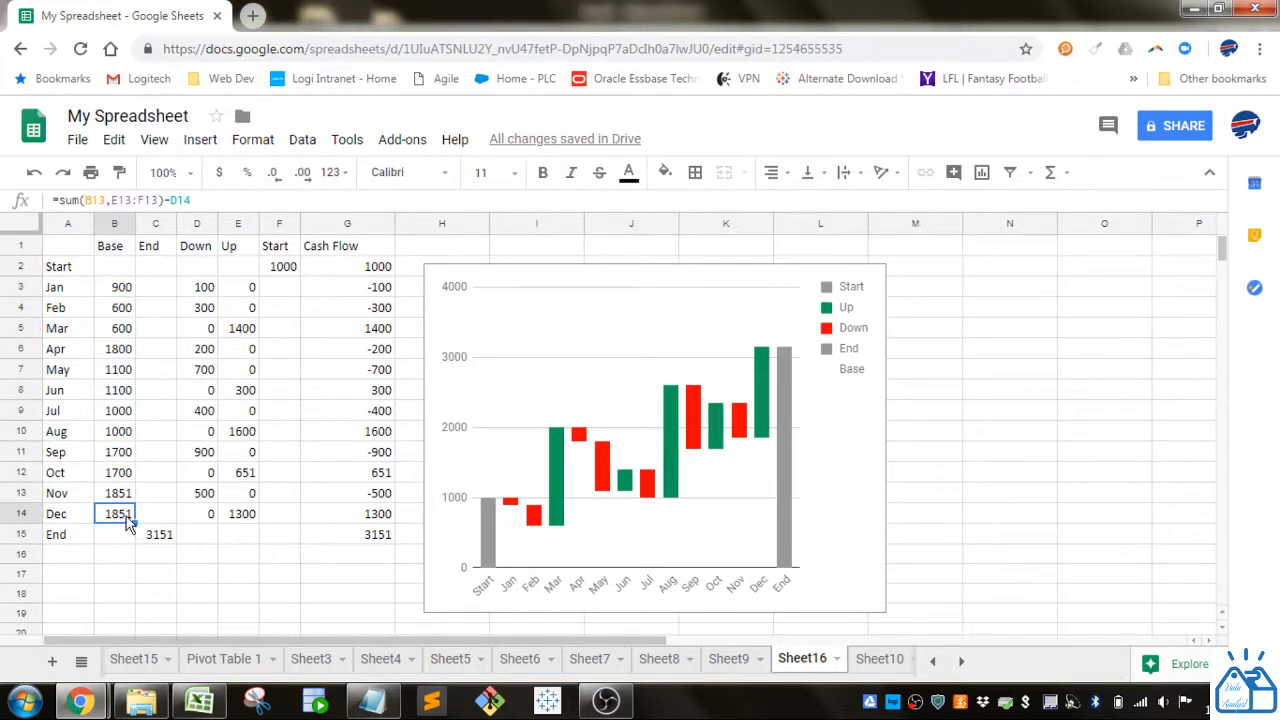
key("ctrl+c")
left_click(156, 542)
key("ctrl+v")
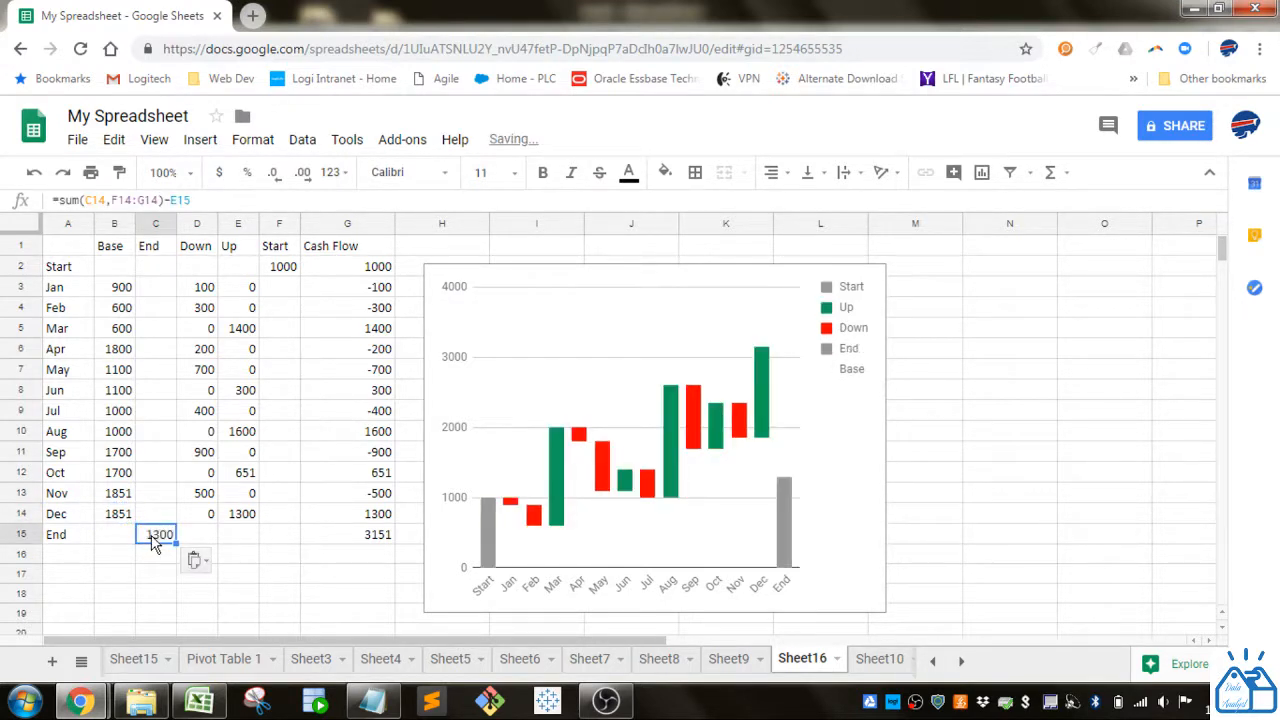
double_click(153, 540)
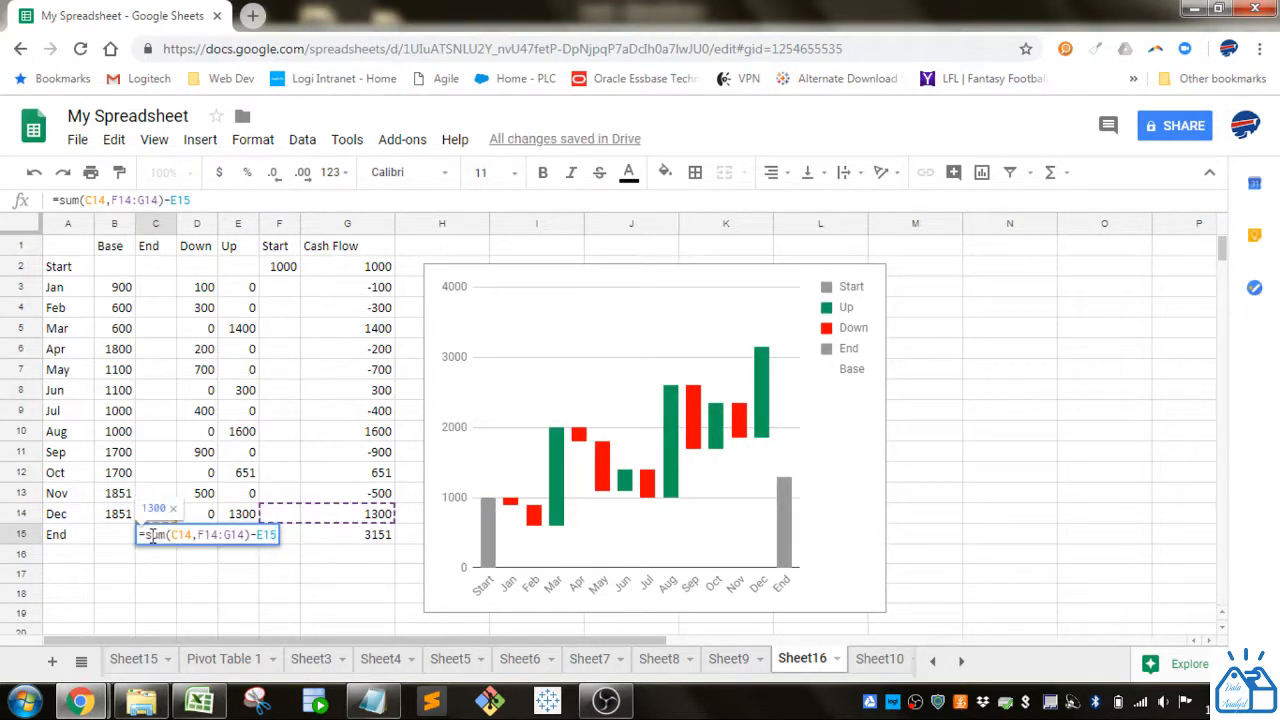
left_click(177, 536)
key("Escape")
Enter =sum(B14,E14:F14)-D15 as the End value in C15
type("=")
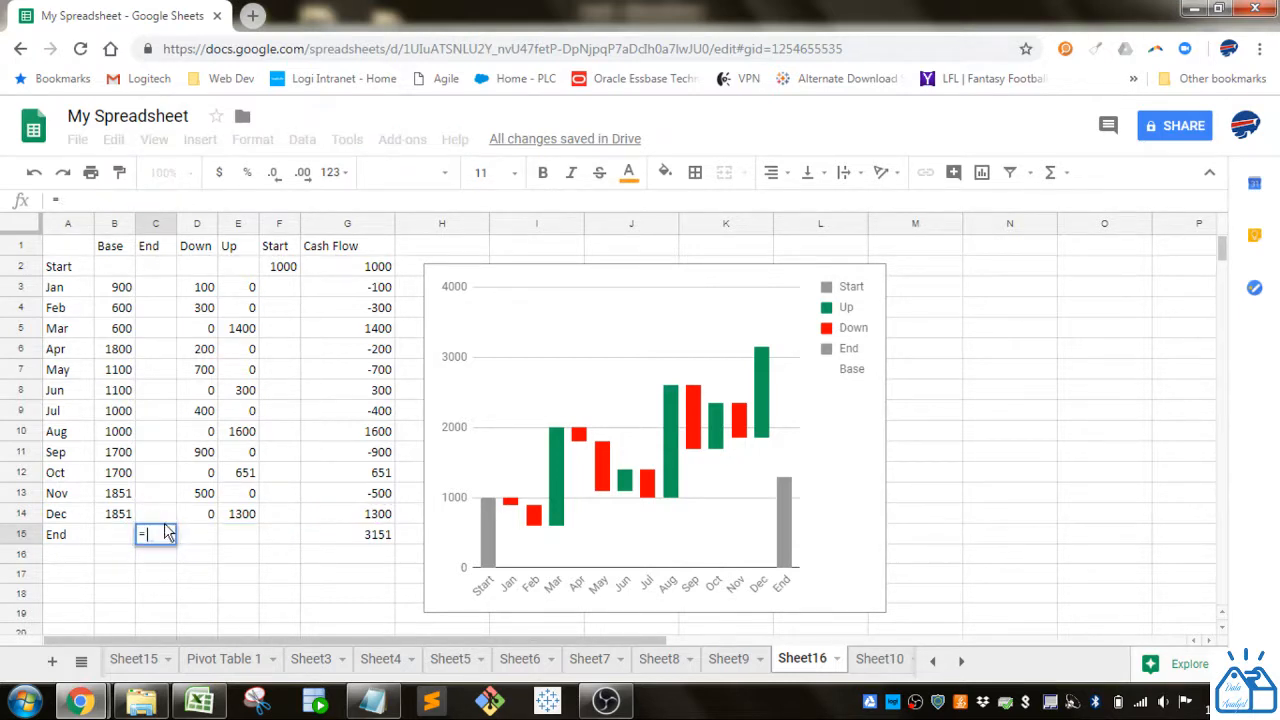
type("sum")
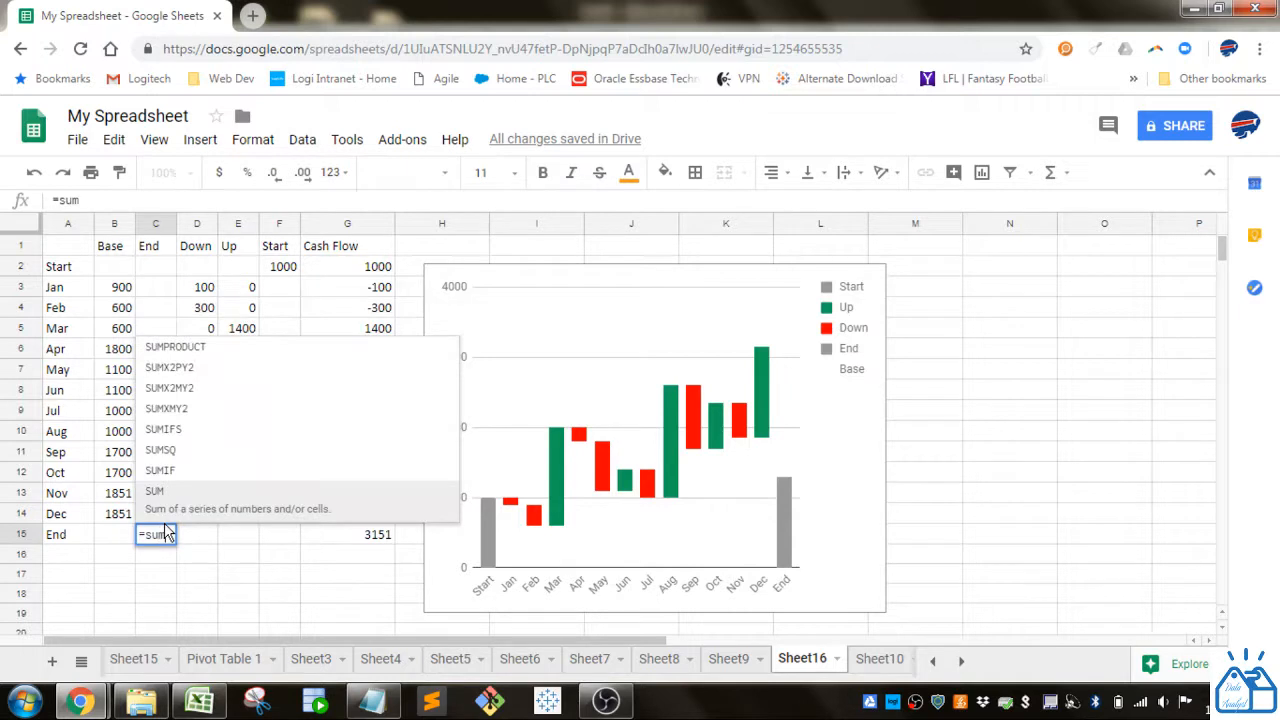
type("(")
left_click(116, 515)
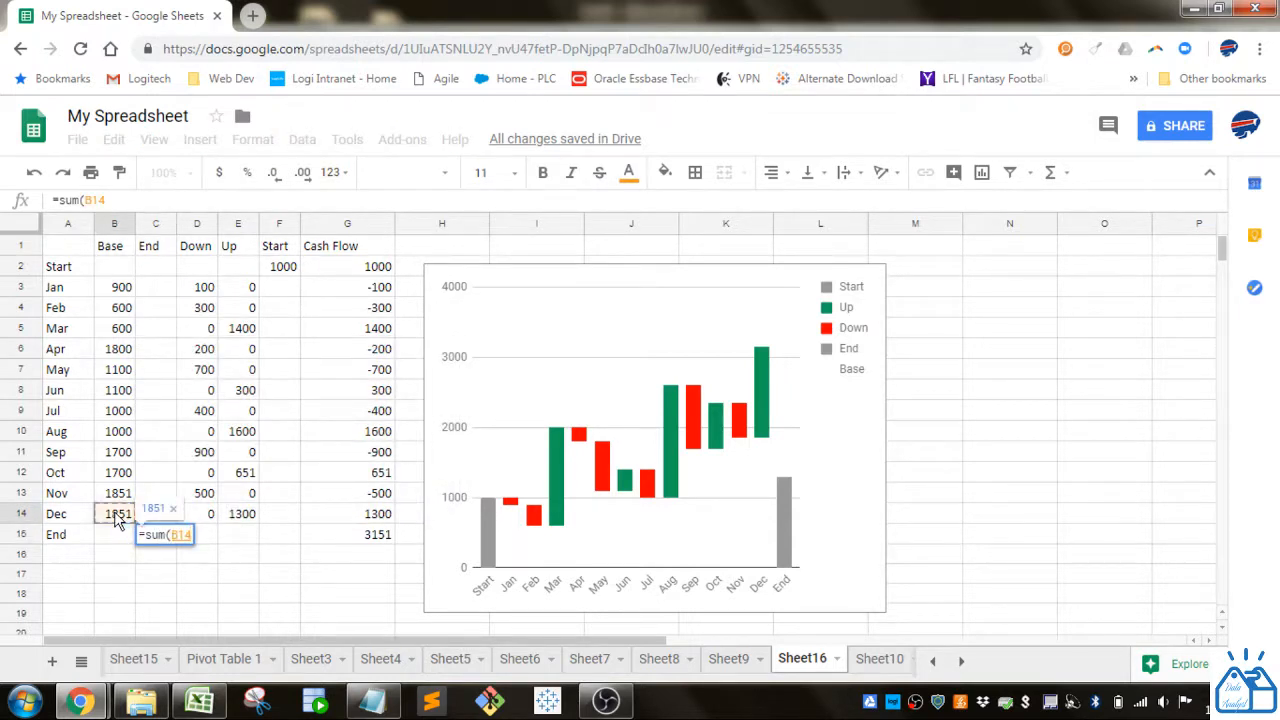
type(",")
left_click_drag(245, 515, 273, 520)
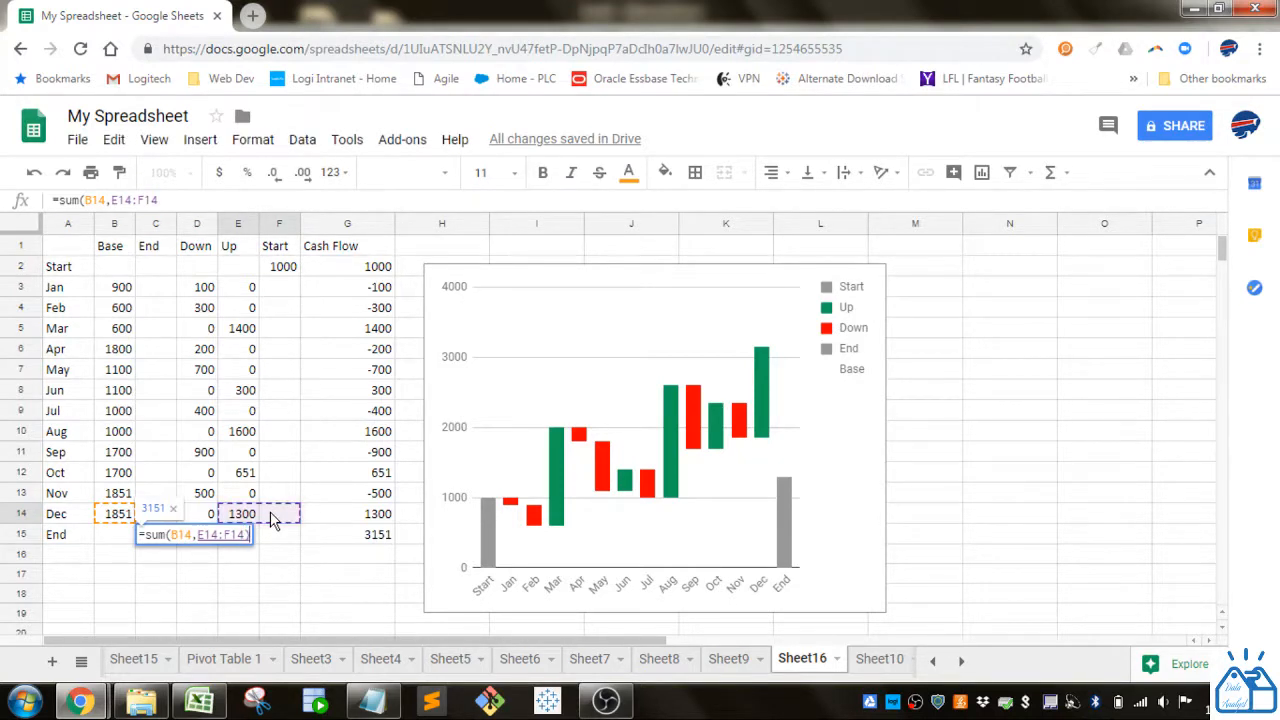
type(")-")
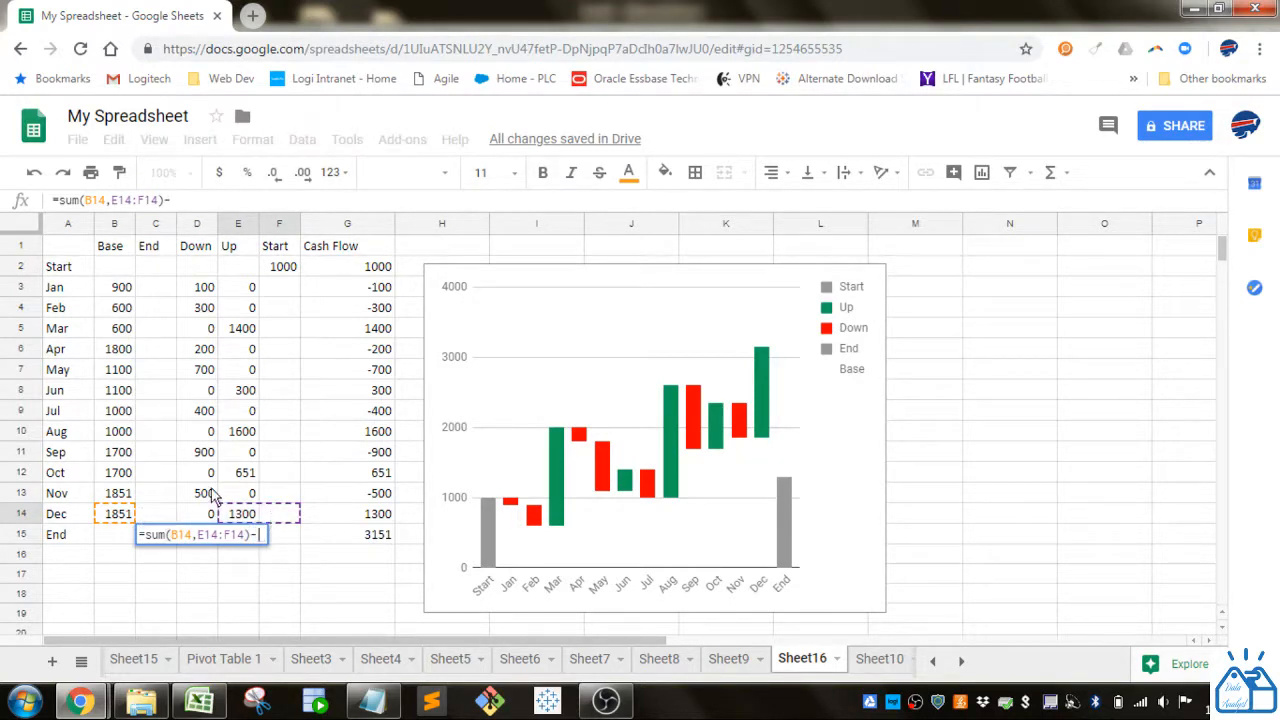
type("D15")
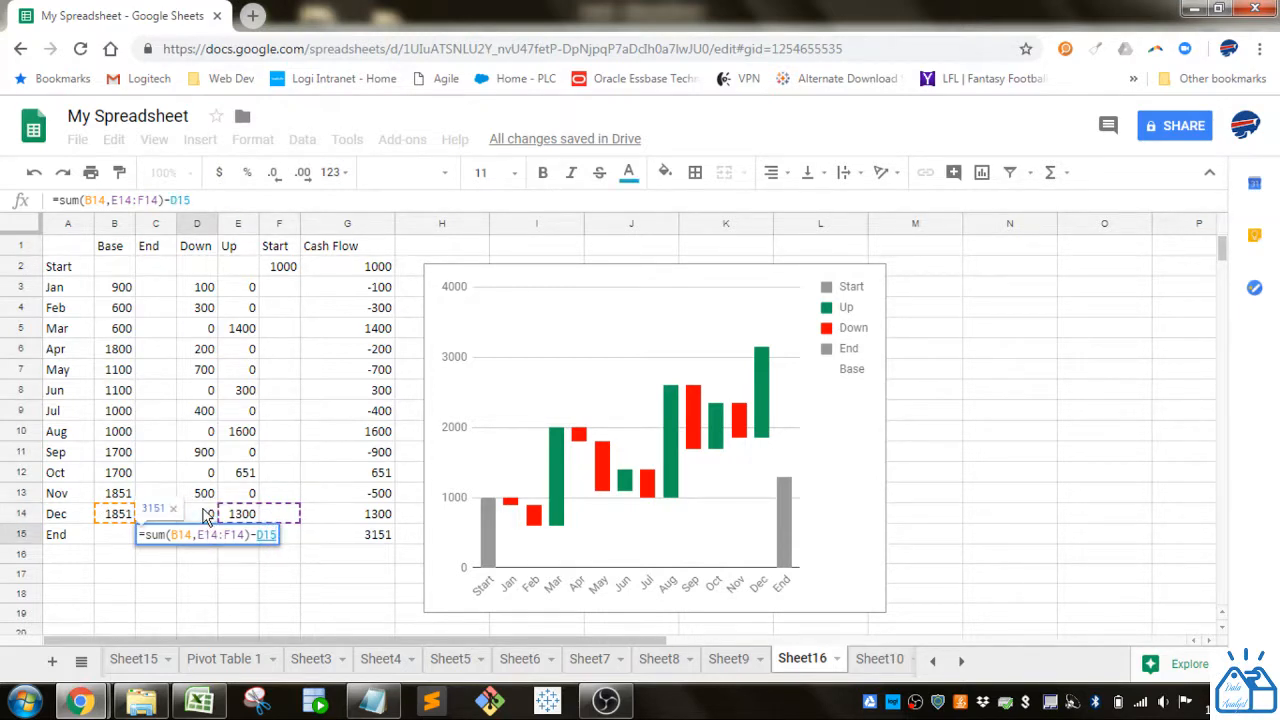
key("Return")
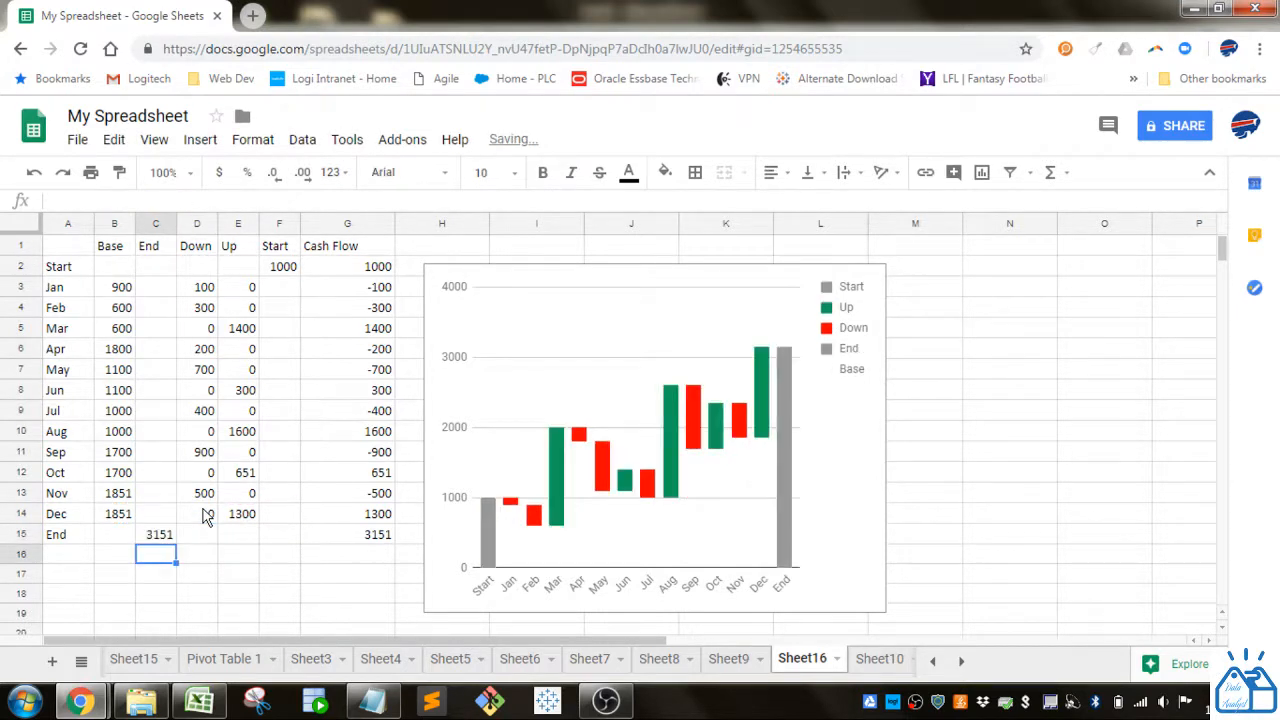
Remove the -D15 subtraction from the End formula in C15, leaving =sum(B14,E14:F14)
left_click(160, 538)
left_click_drag(196, 200, 160, 200)
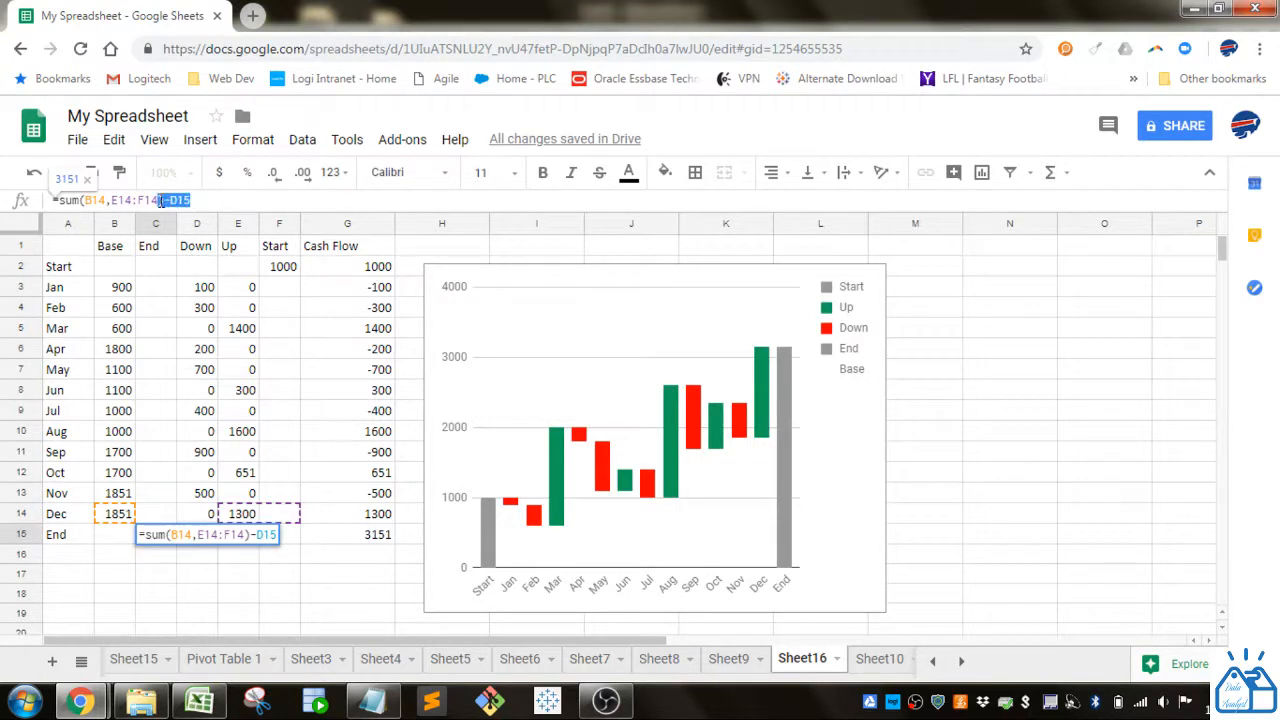
key("BackSpace")
key("Return")
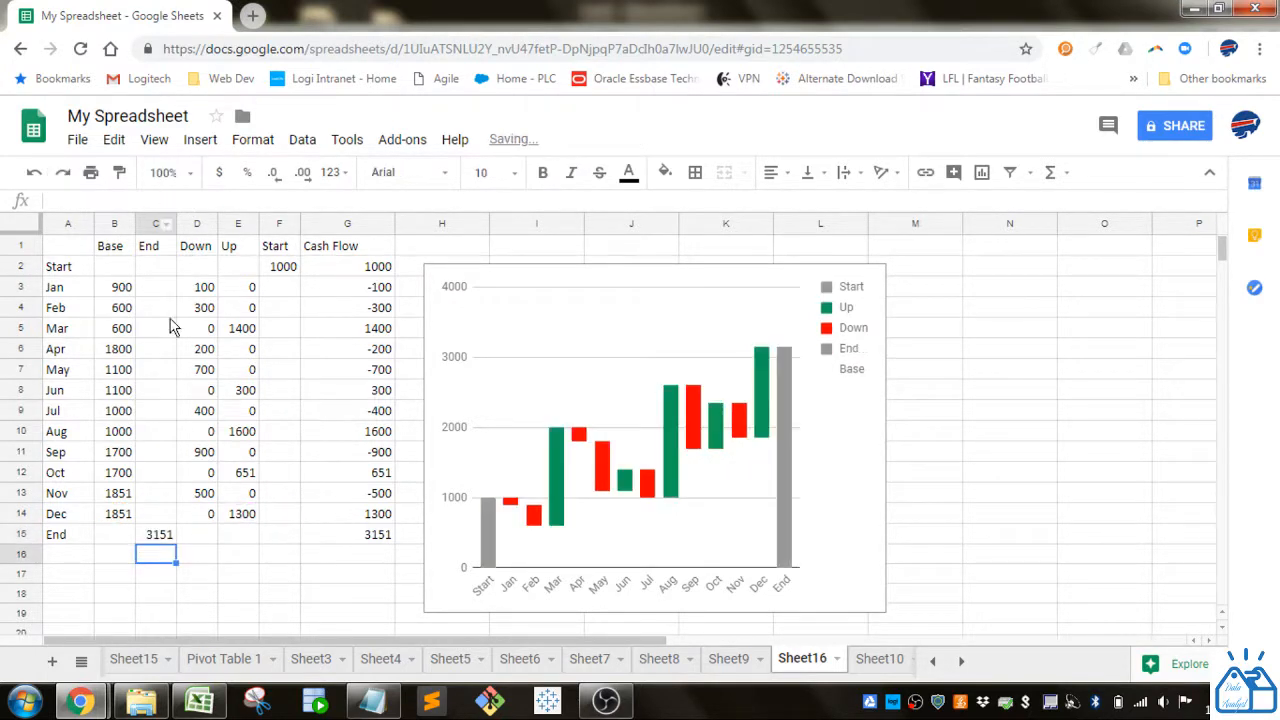
left_click(154, 540)
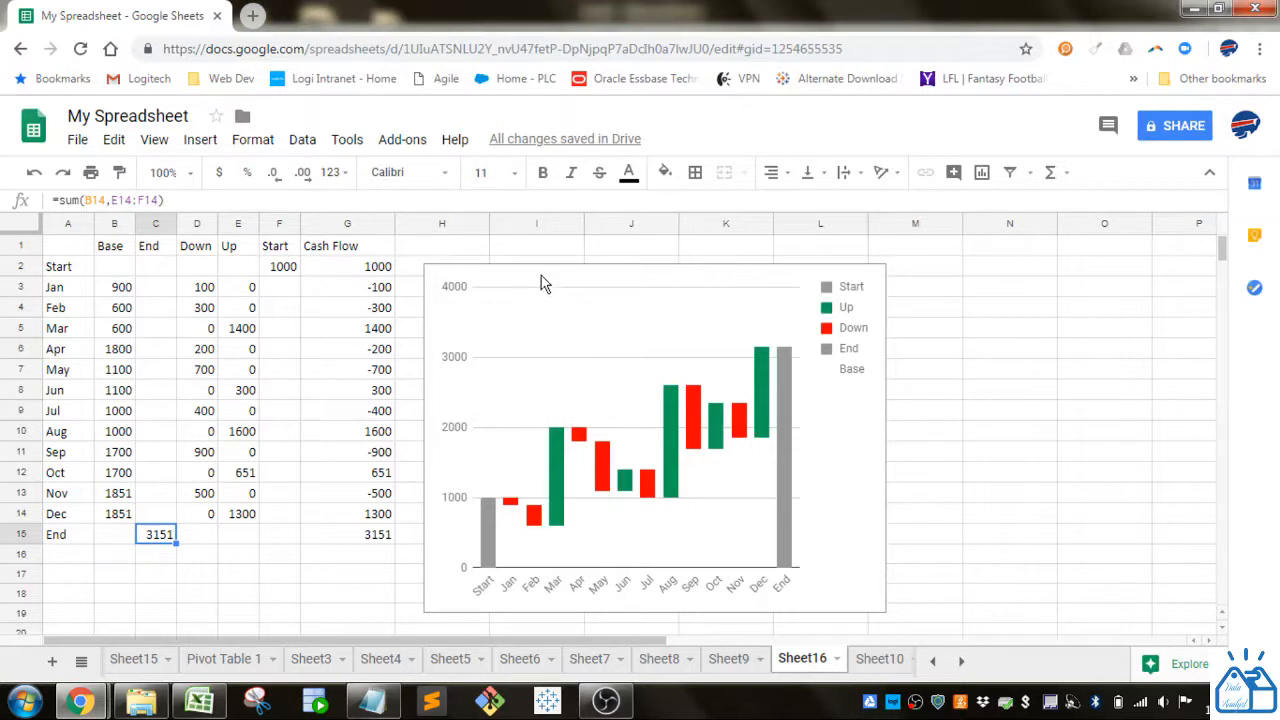
Move the existing waterfall chart clear of the data and insert a new chart from the range A1:F15
left_click_drag(541, 275, 943, 269)
left_click(60, 286)
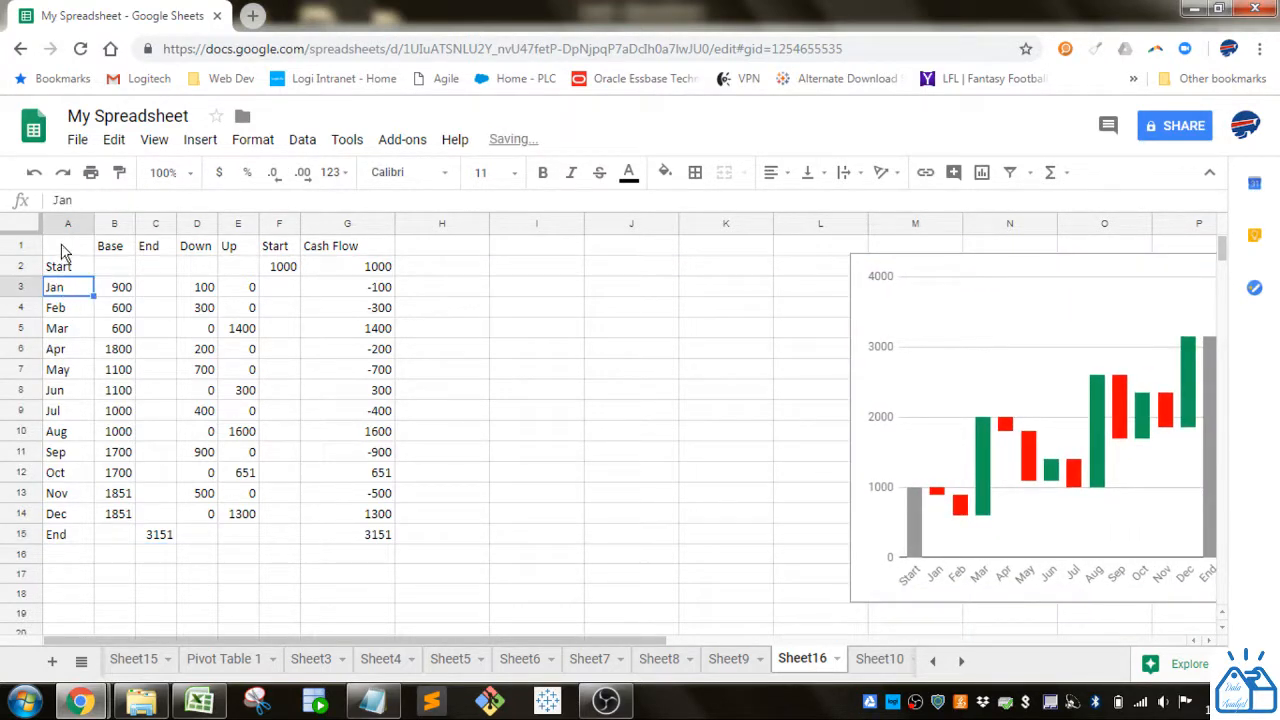
left_click_drag(62, 250, 270, 540)
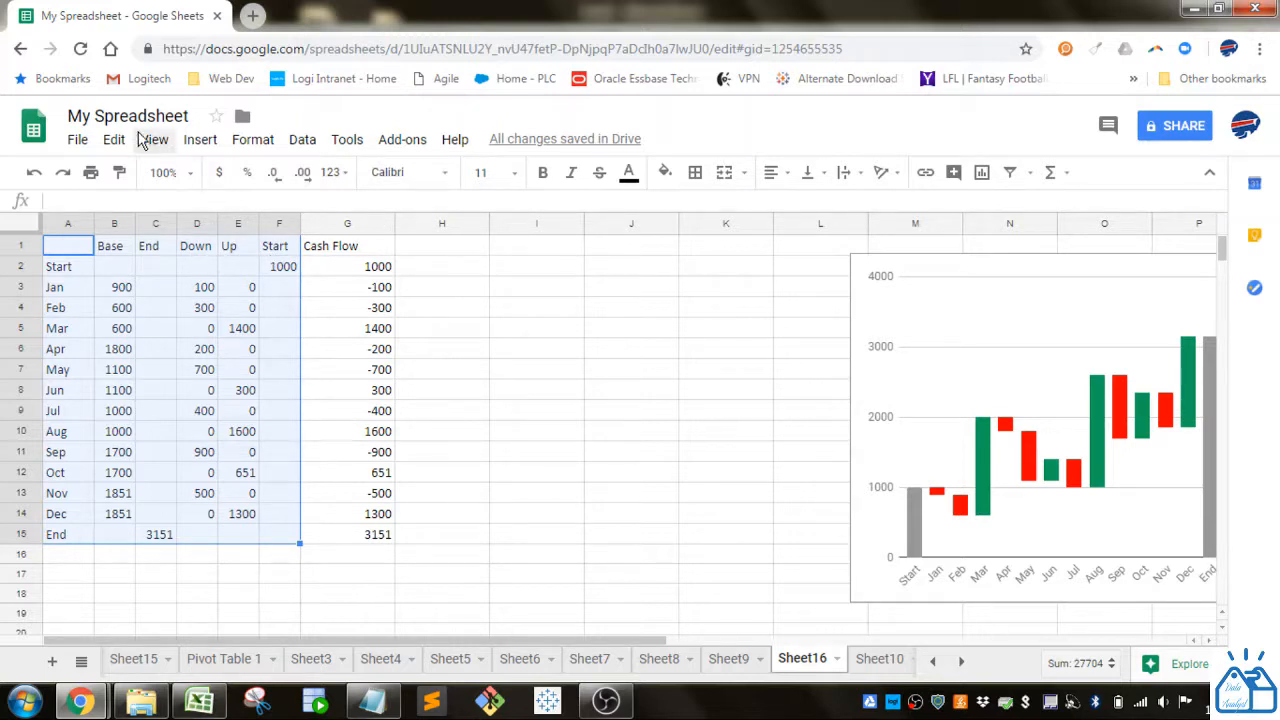
left_click(202, 140)
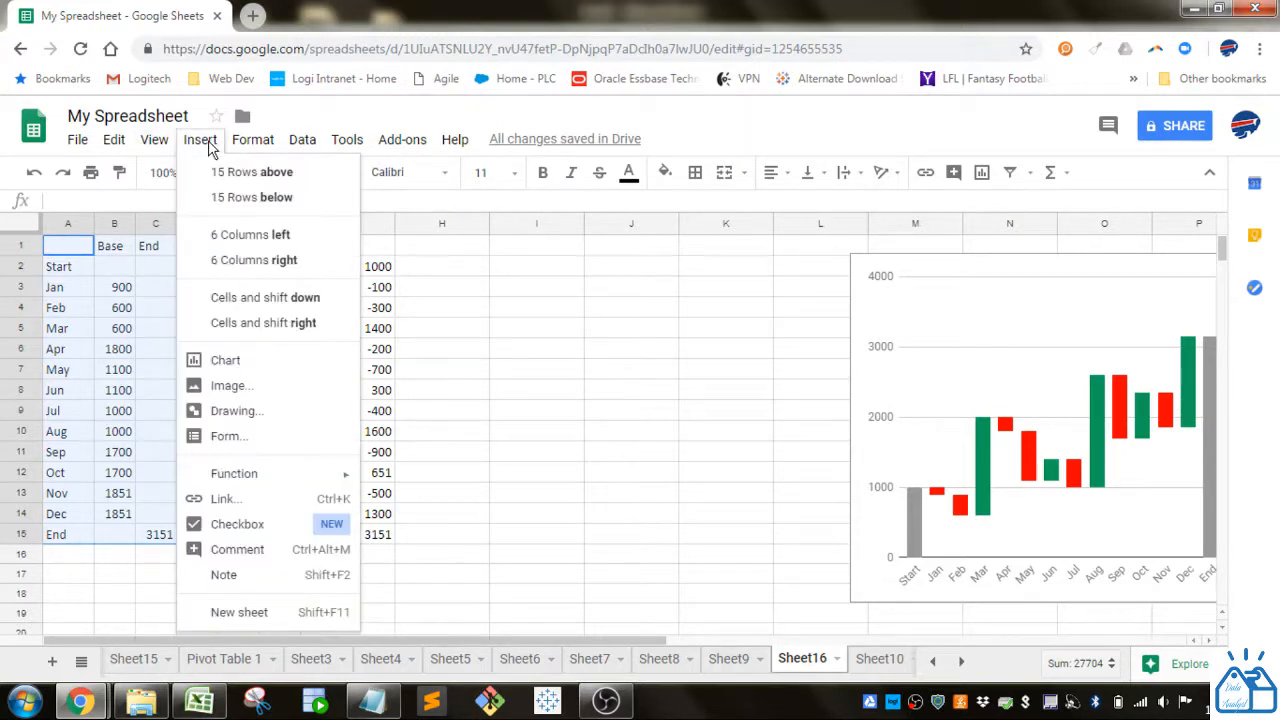
left_click(214, 362)
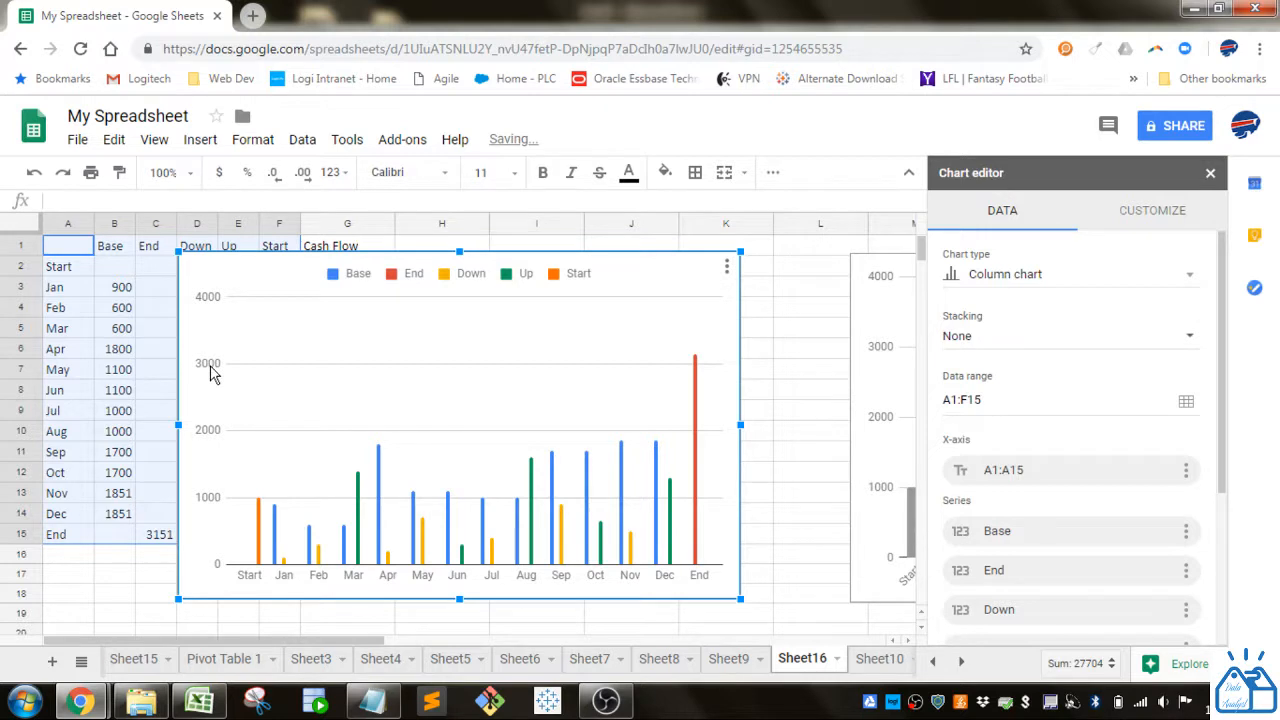
Set the new column chart's stacking to Standard and the Base series color to None
left_click(993, 339)
left_click(998, 347)
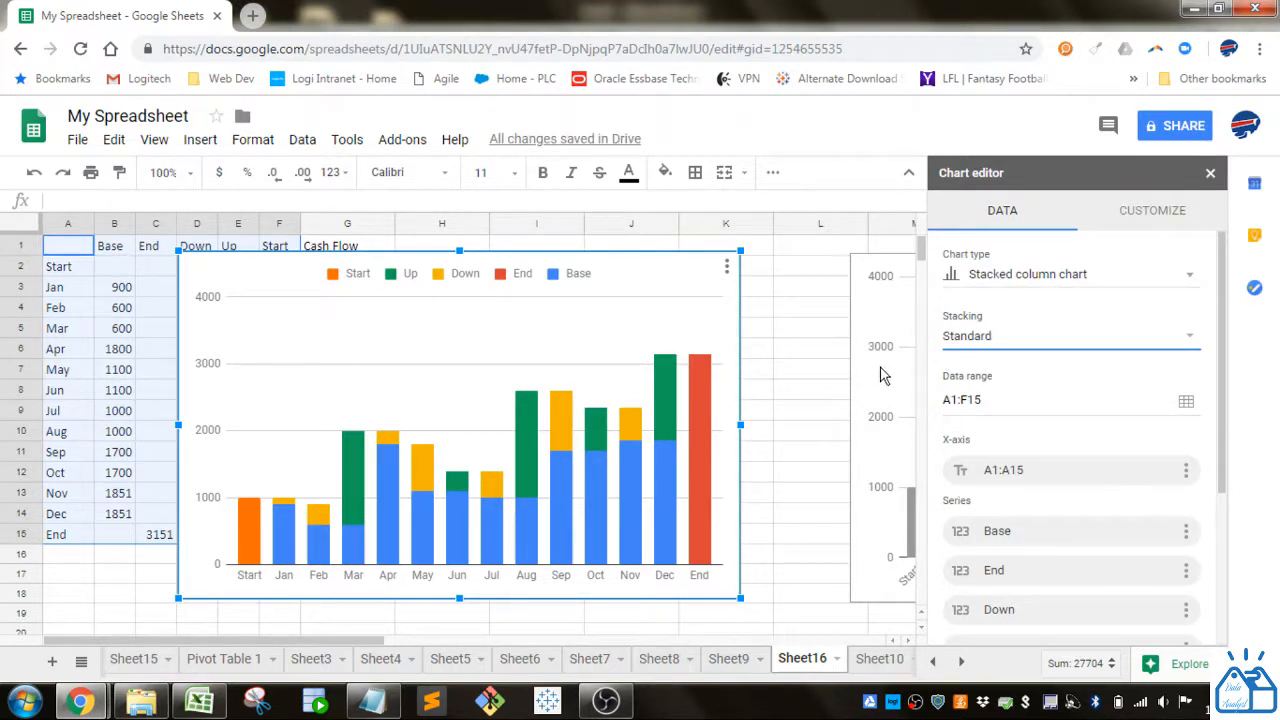
left_click(287, 530)
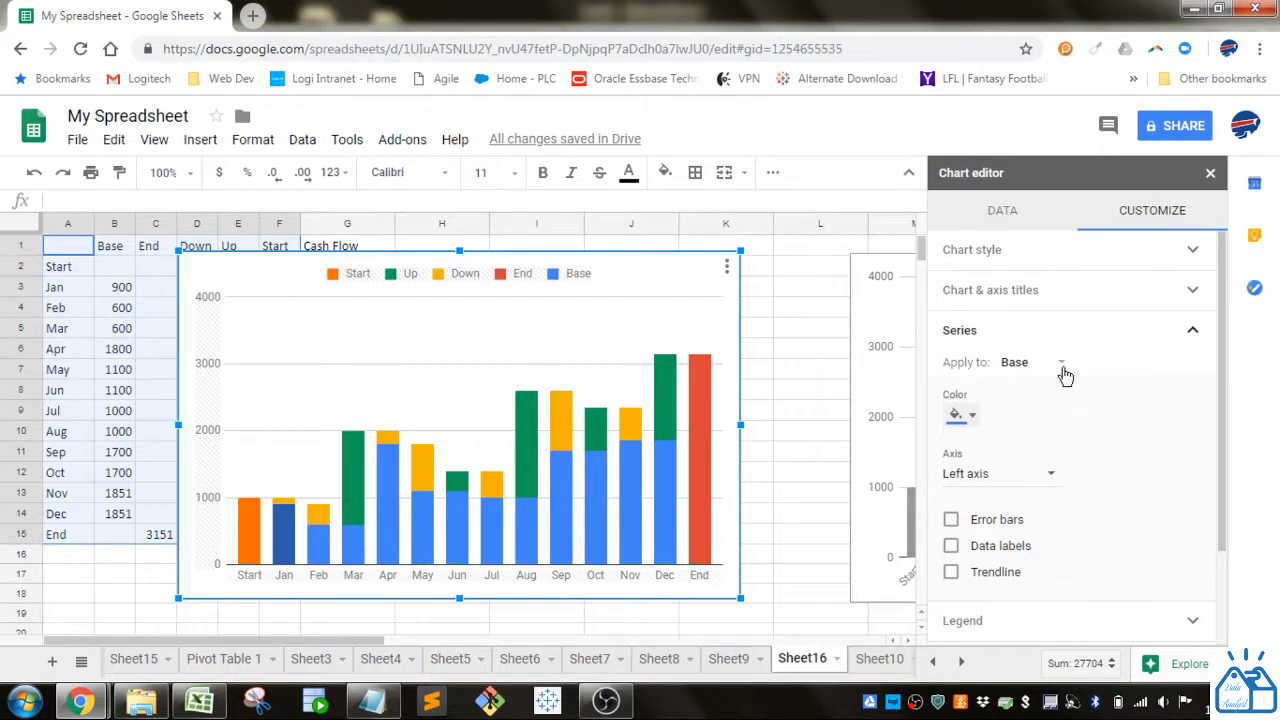
left_click(972, 416)
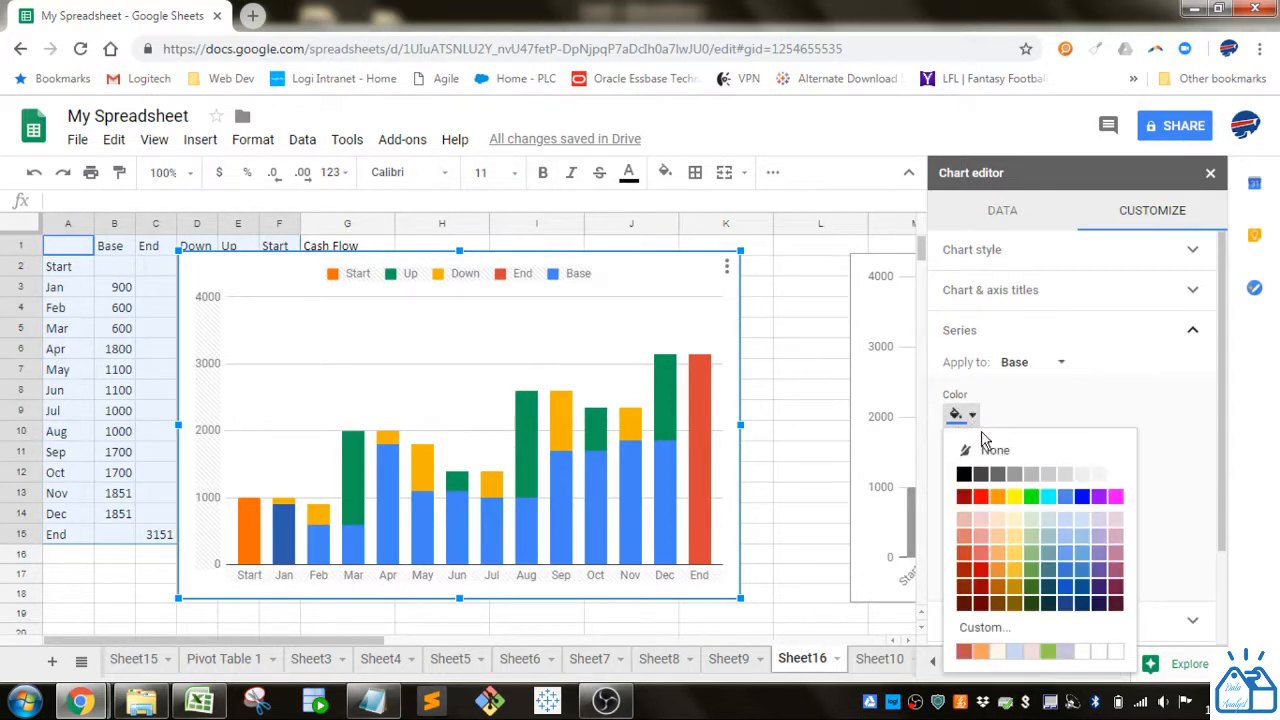
left_click(992, 451)
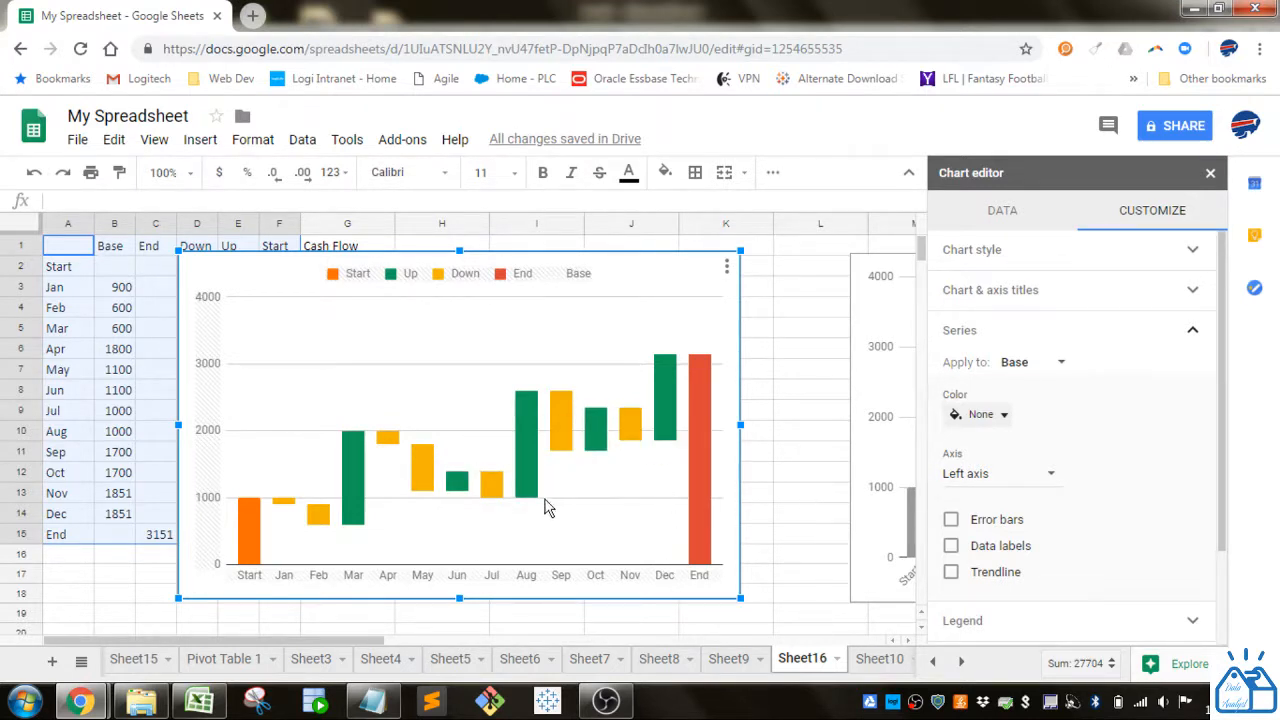
Recolor the Down series of the new waterfall chart to light red
left_click(288, 510)
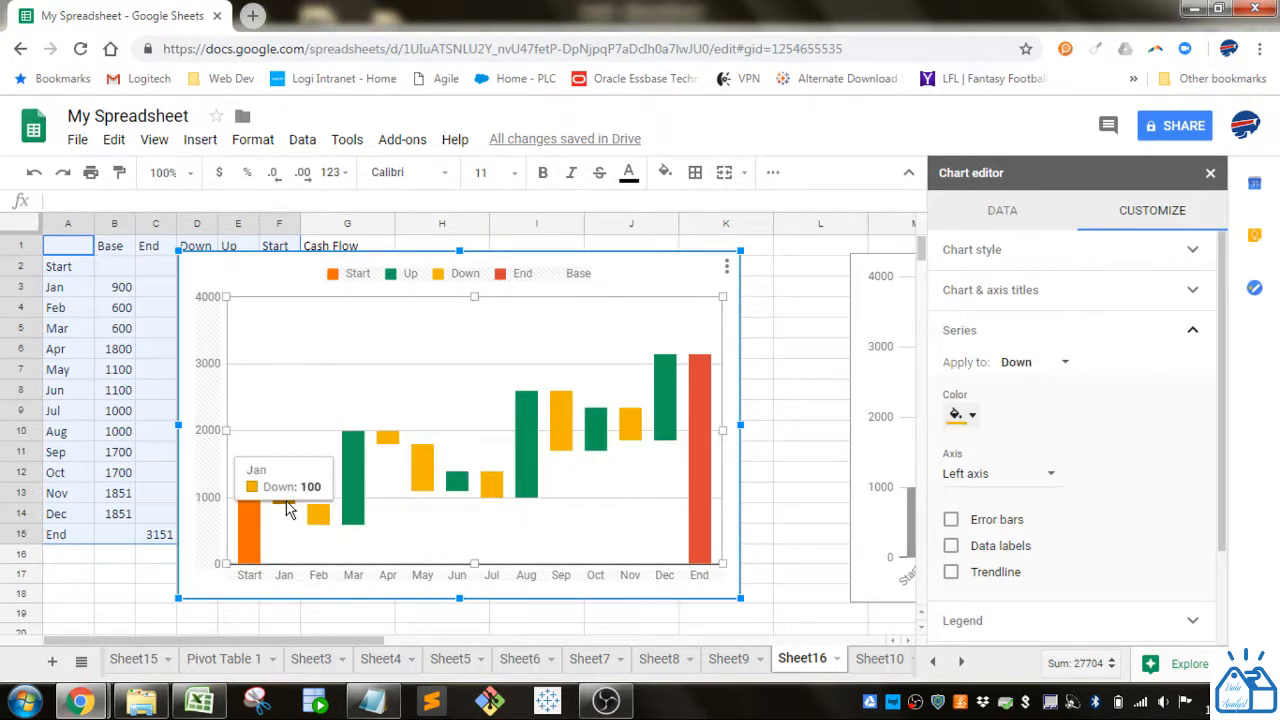
left_click(970, 418)
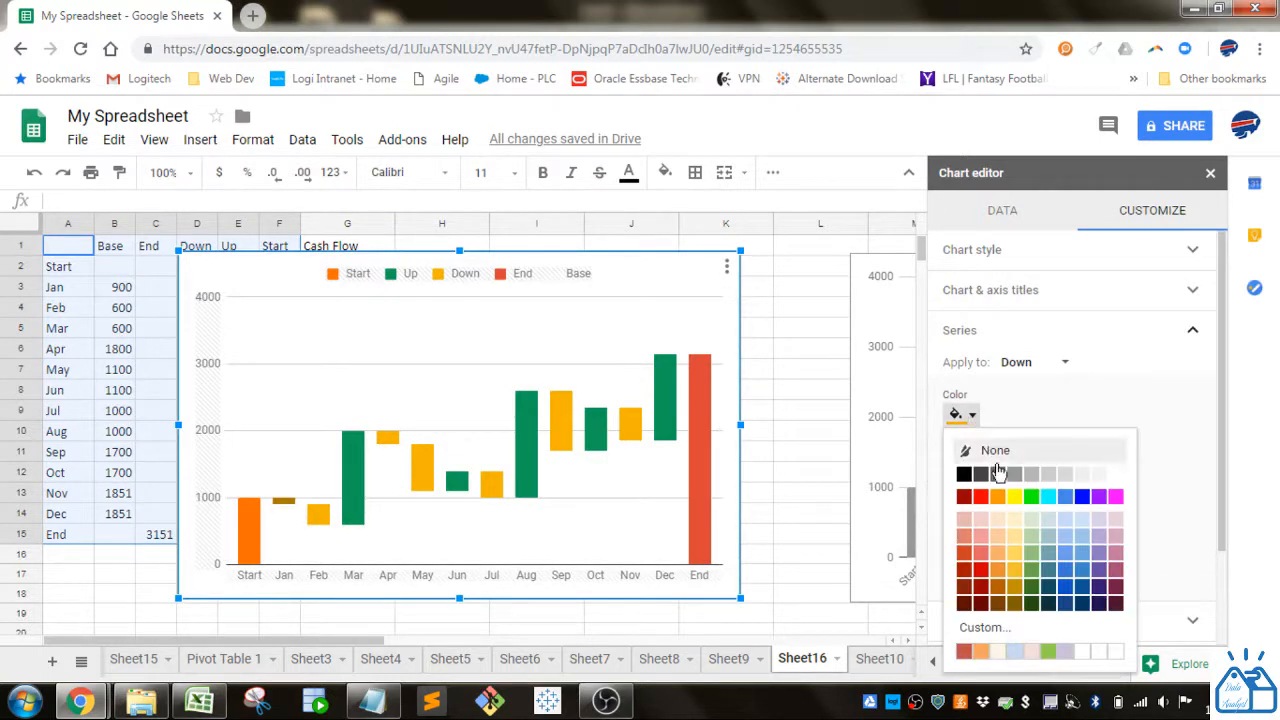
left_click(981, 553)
left_click(612, 529)
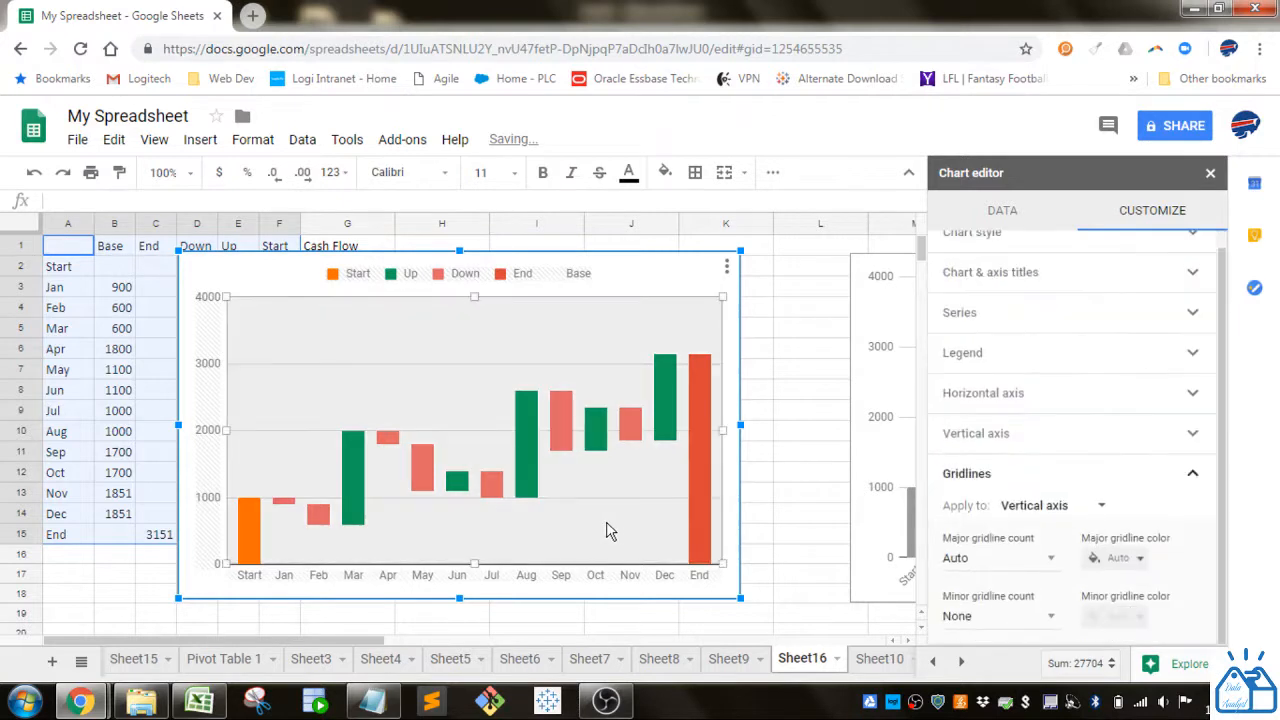
left_click(347, 479)
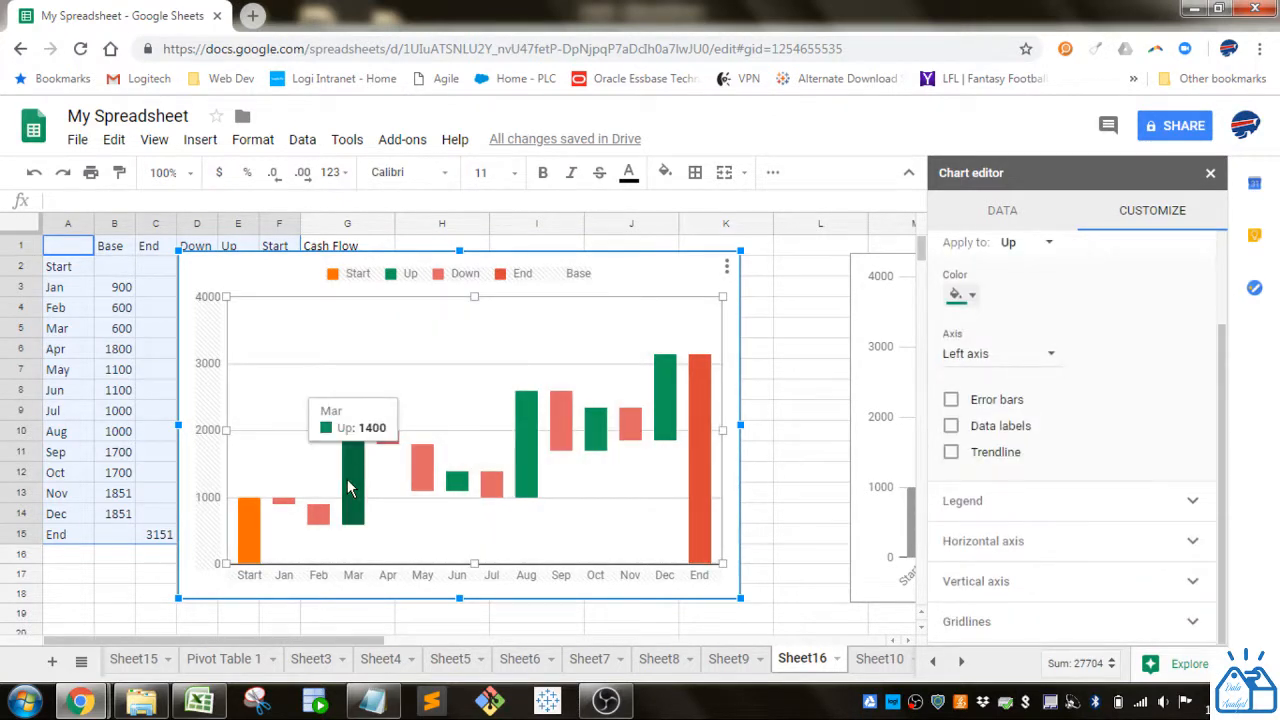
left_click(420, 528)
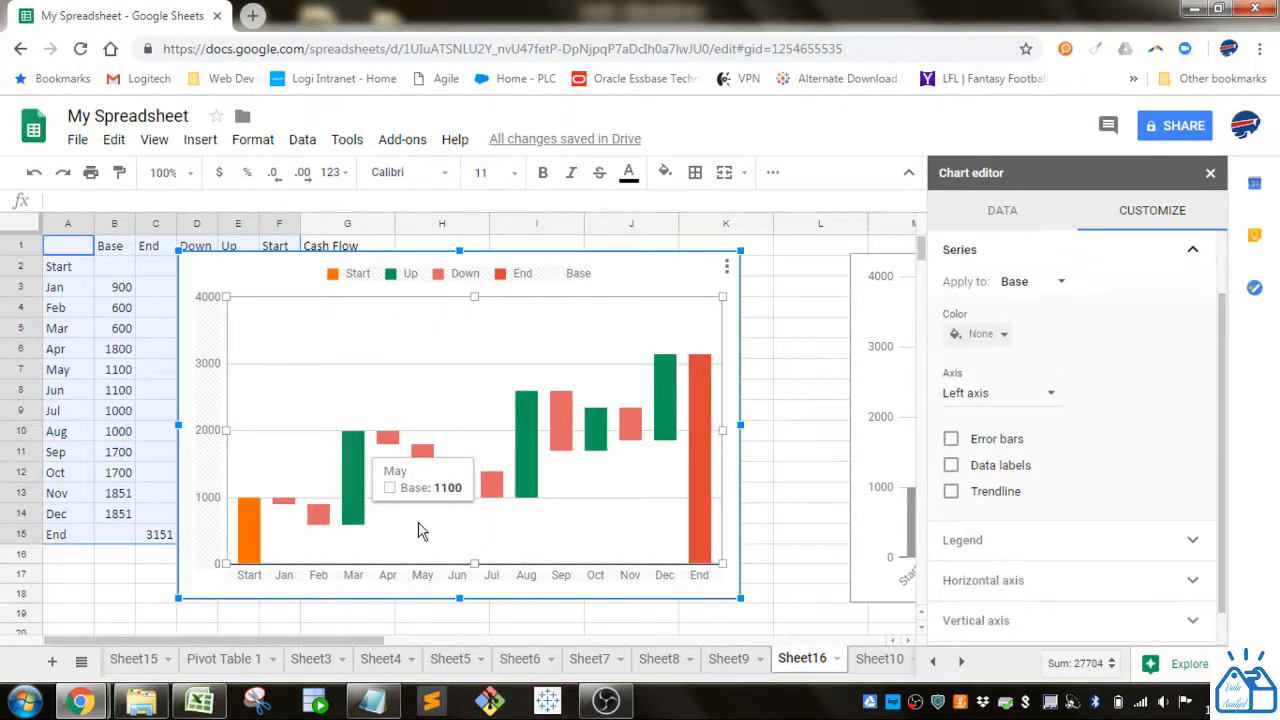
Set the Start and End series of the waterfall chart to gray
left_click(250, 540)
left_click(966, 336)
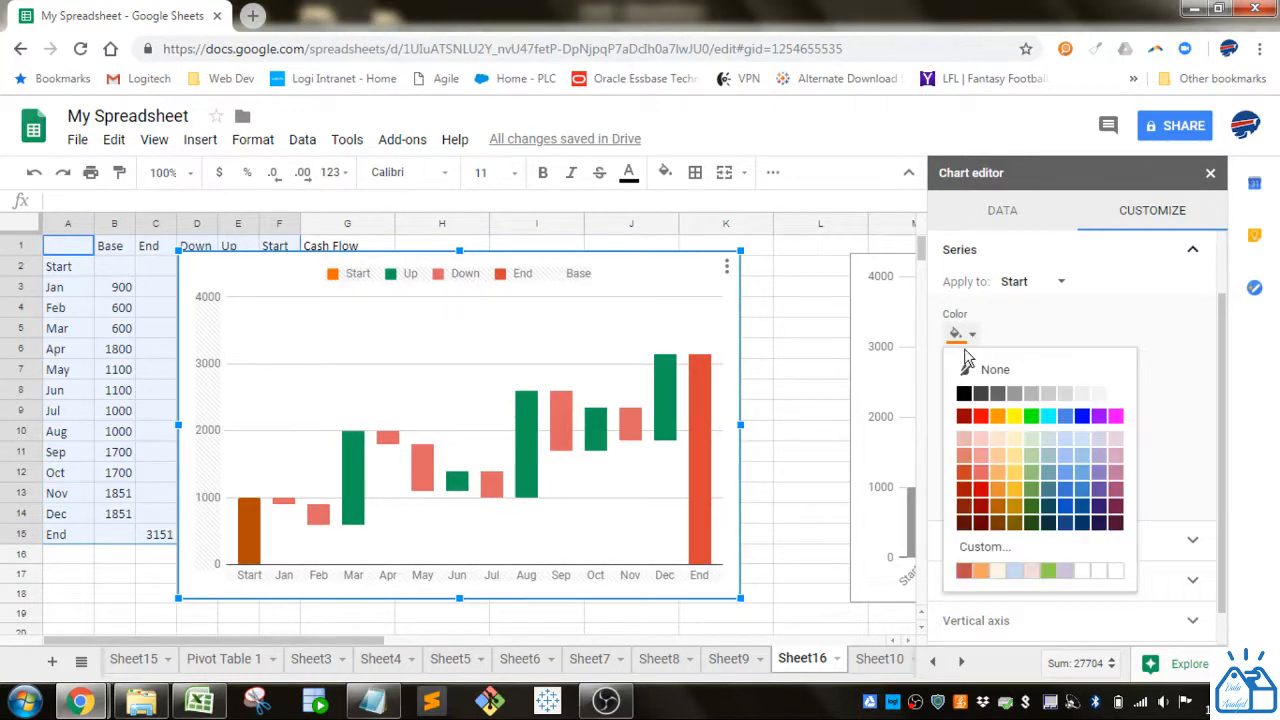
left_click(998, 393)
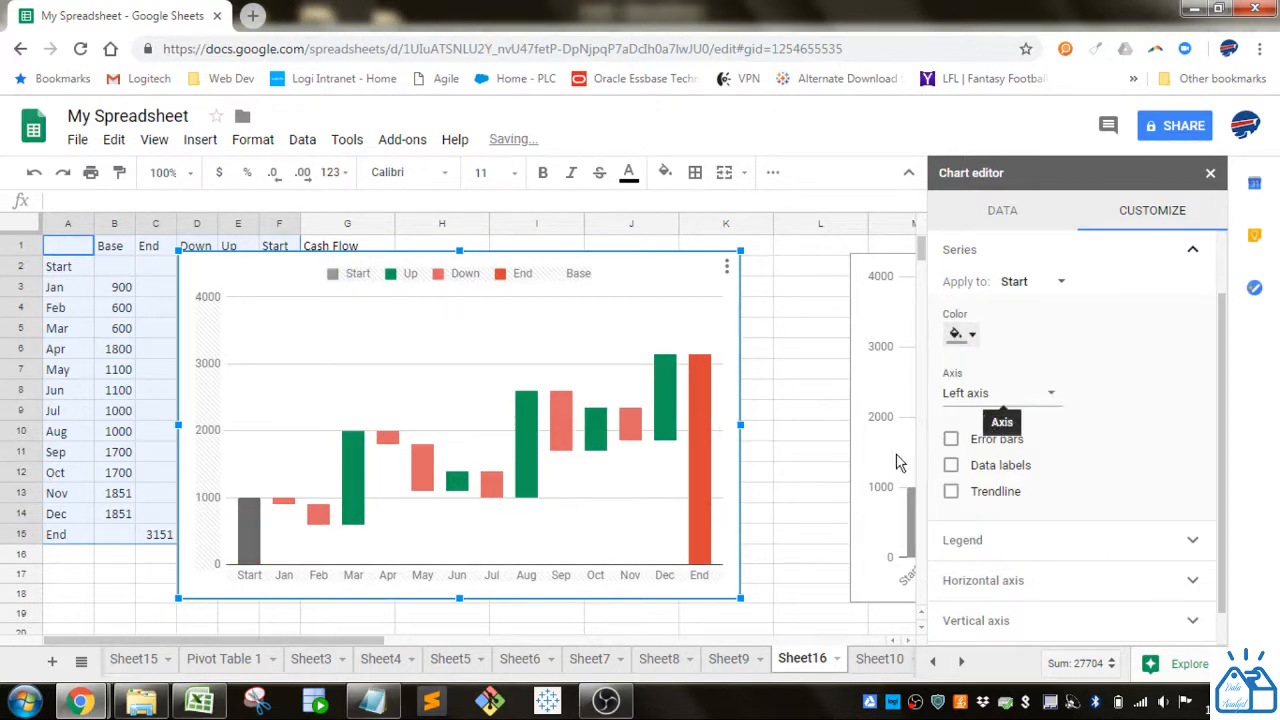
left_click(708, 450)
left_click(972, 338)
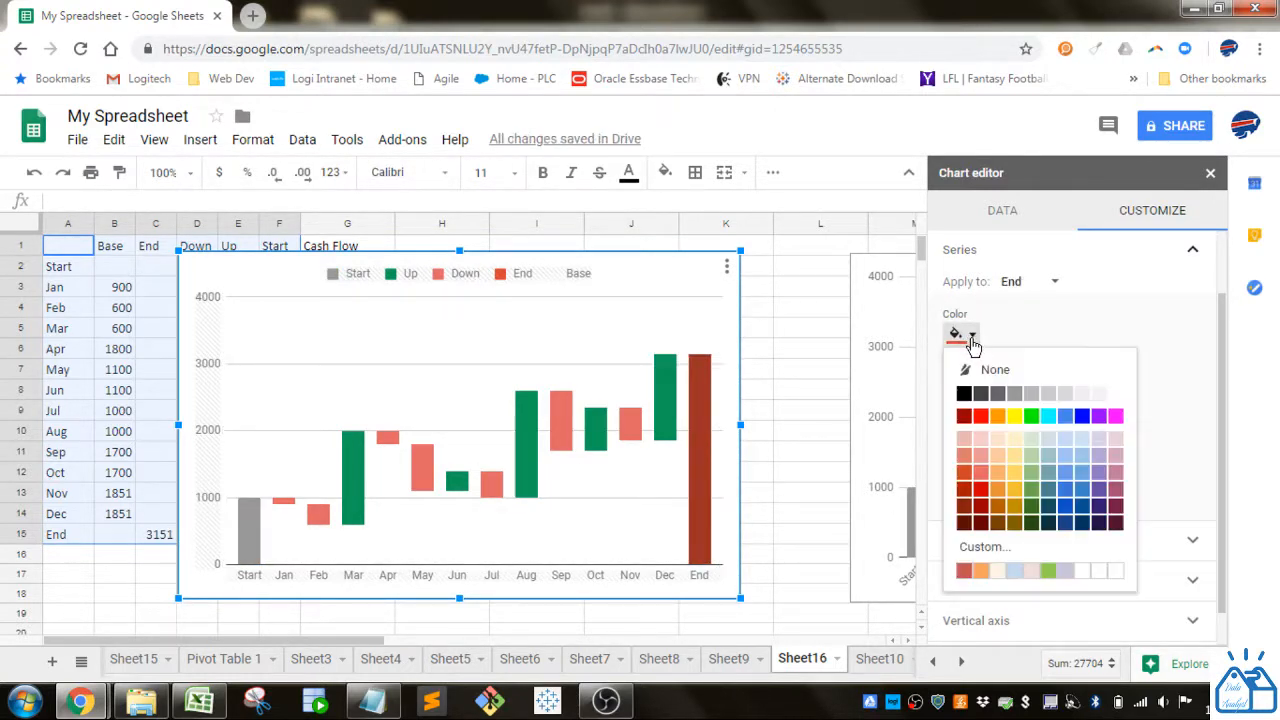
left_click(1014, 393)
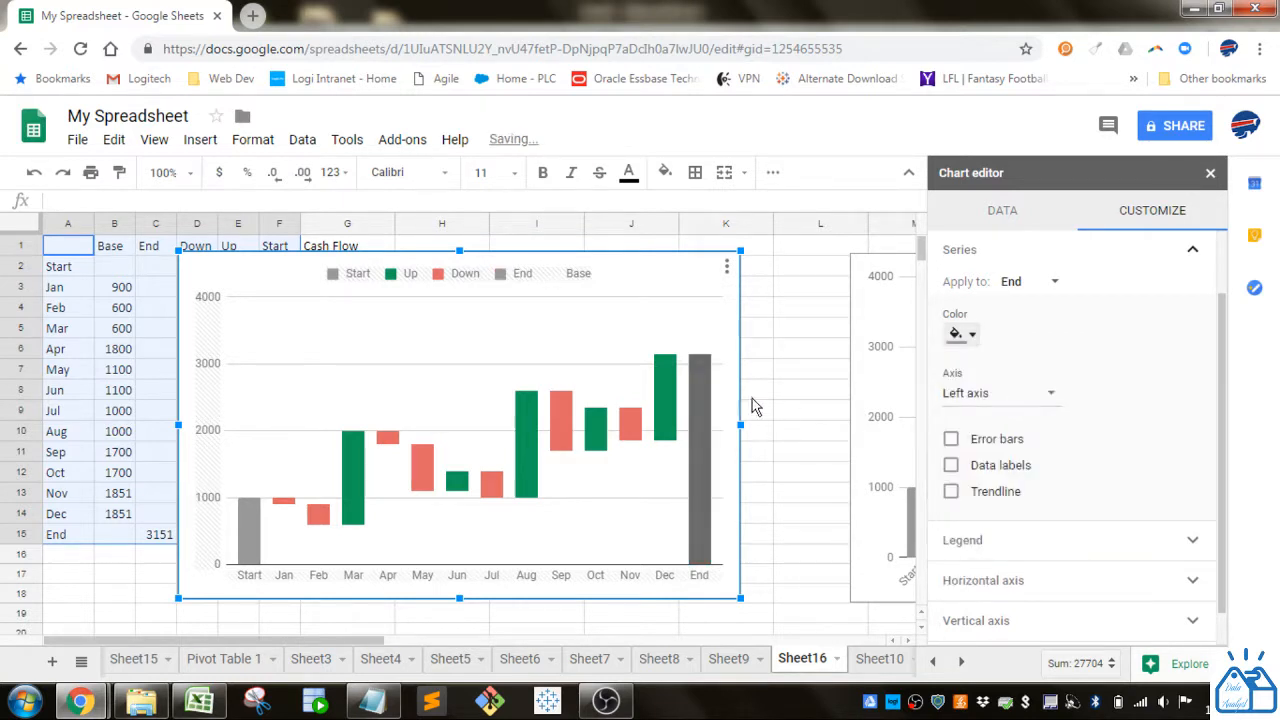
left_click(603, 349)
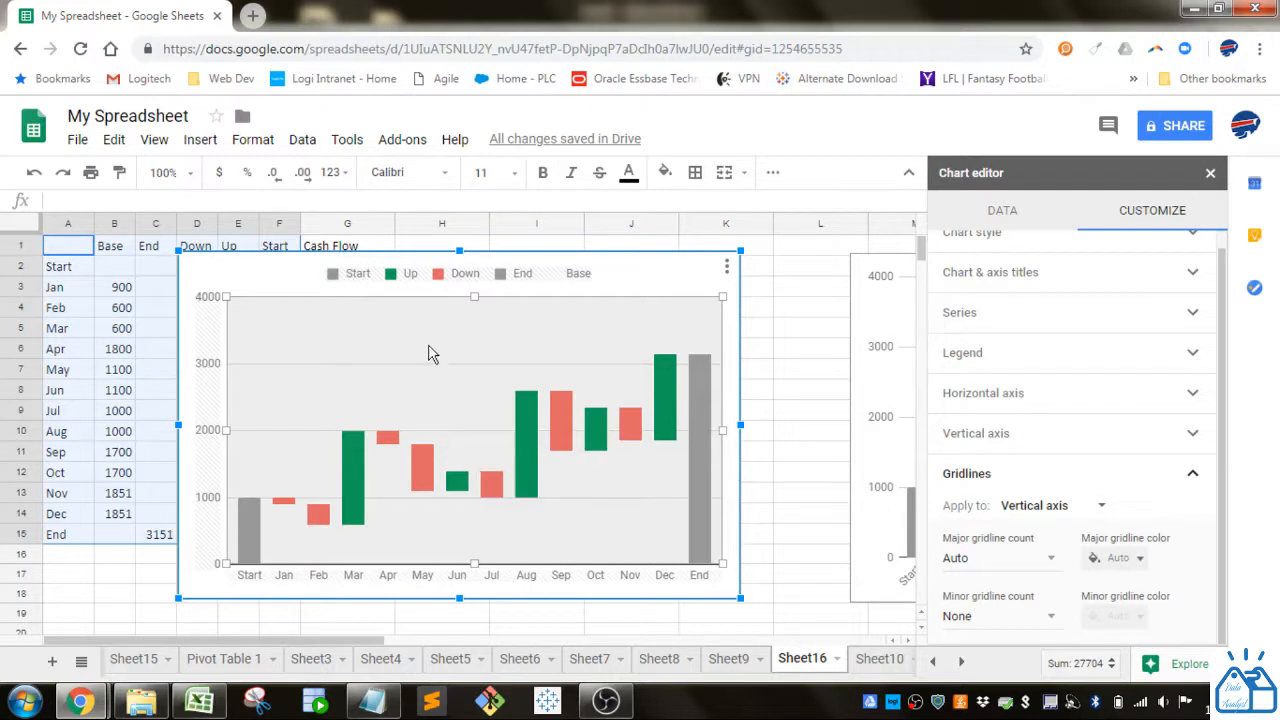
Give the chart the title My Wonderful Waterfall Chart
scroll(1070, 360, "up", 1)
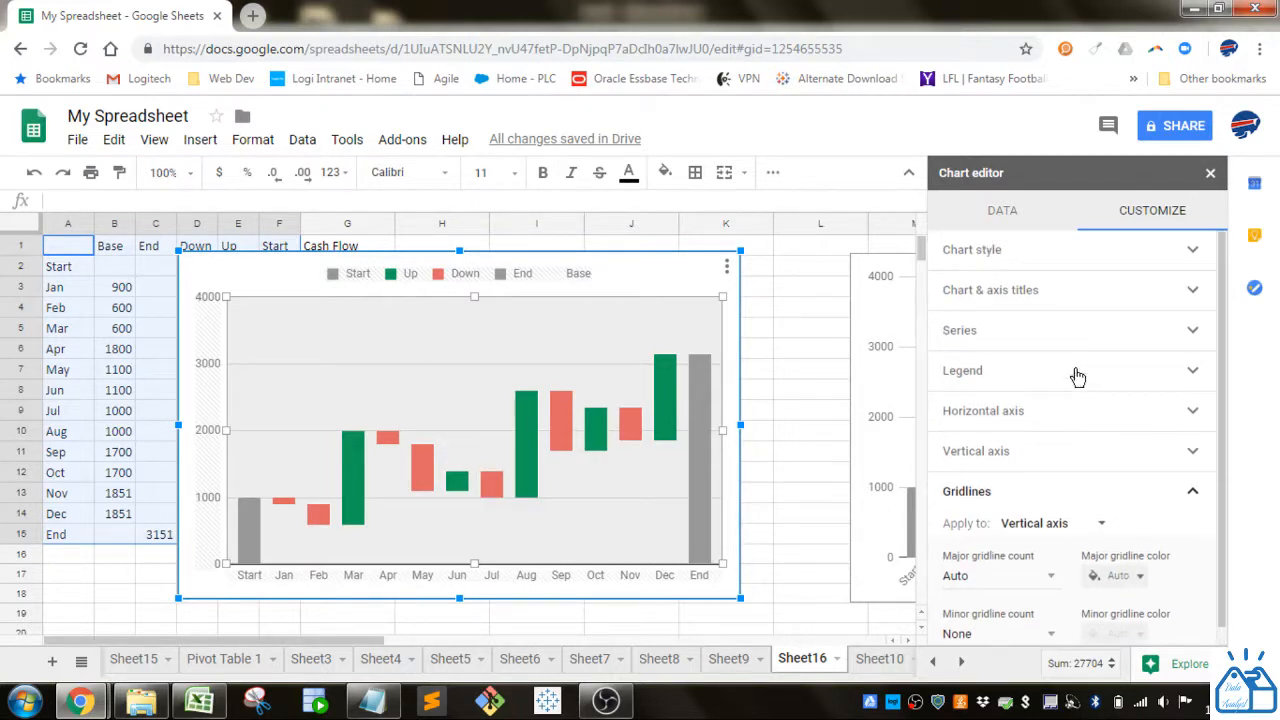
left_click(1027, 258)
left_click(1027, 258)
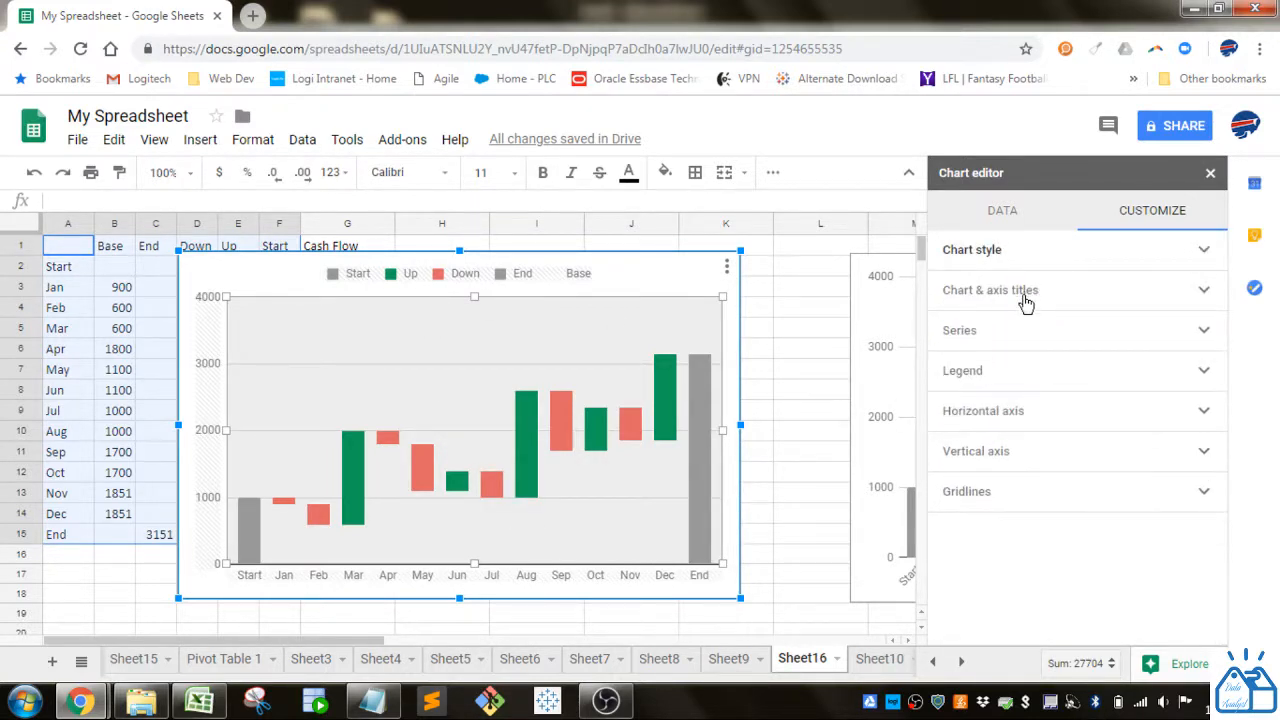
left_click(1025, 293)
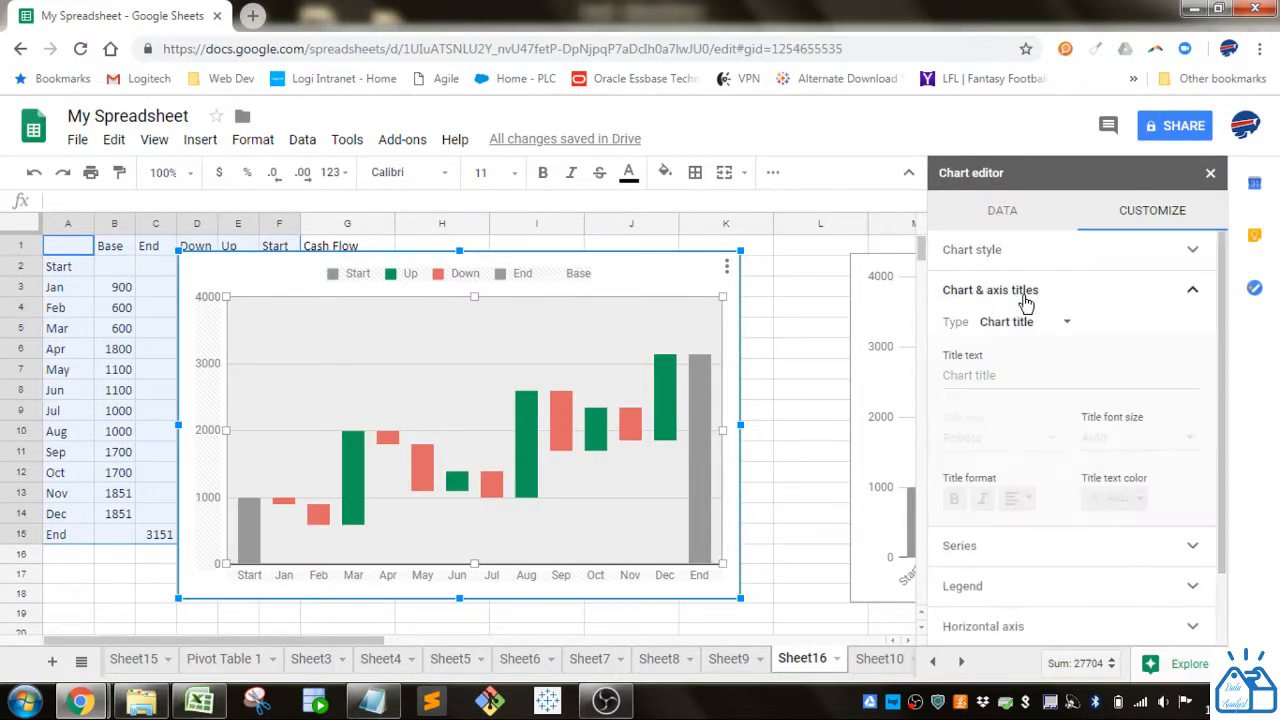
left_click(1026, 379)
type("My Wond")
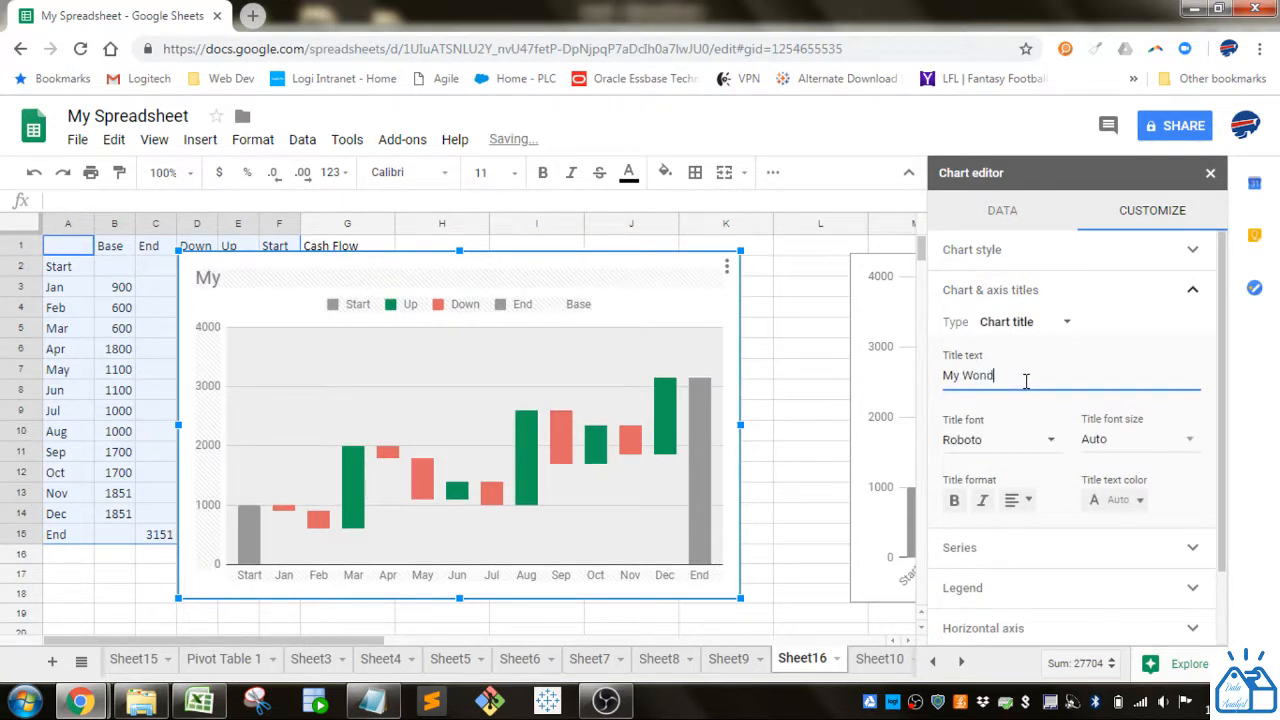
type("erful ")
type("a")
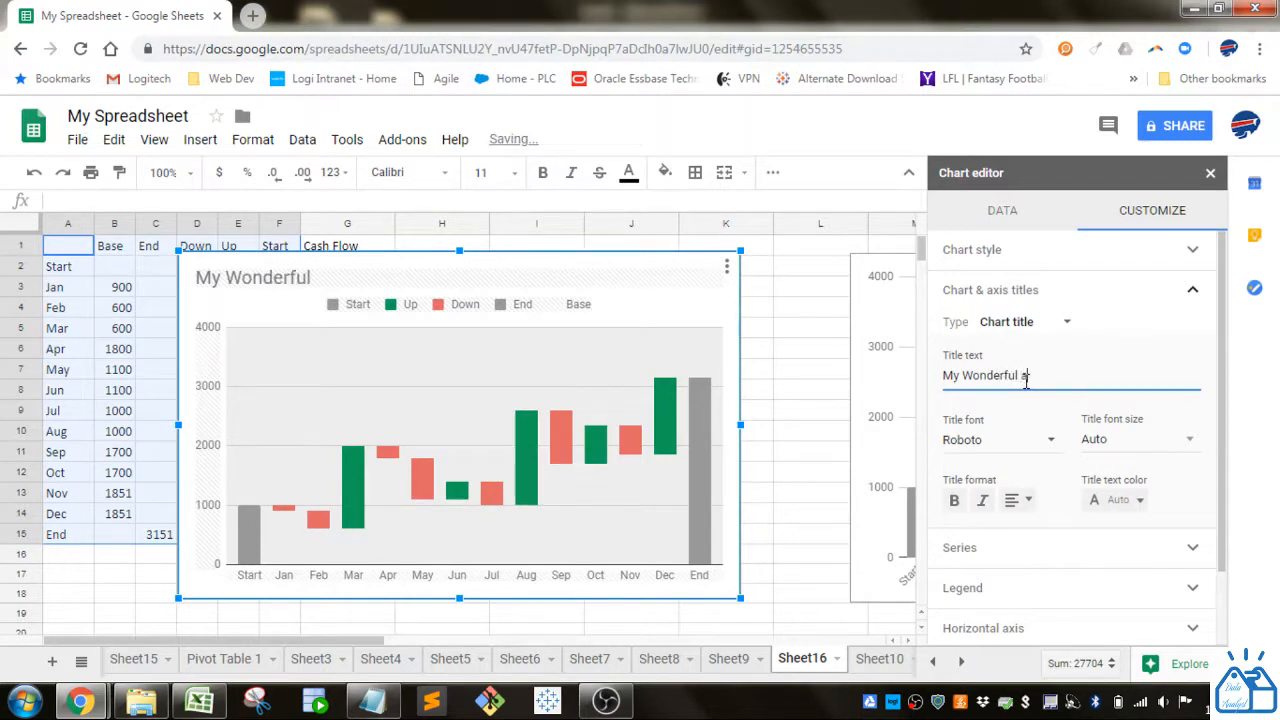
type("aterfall Chart")
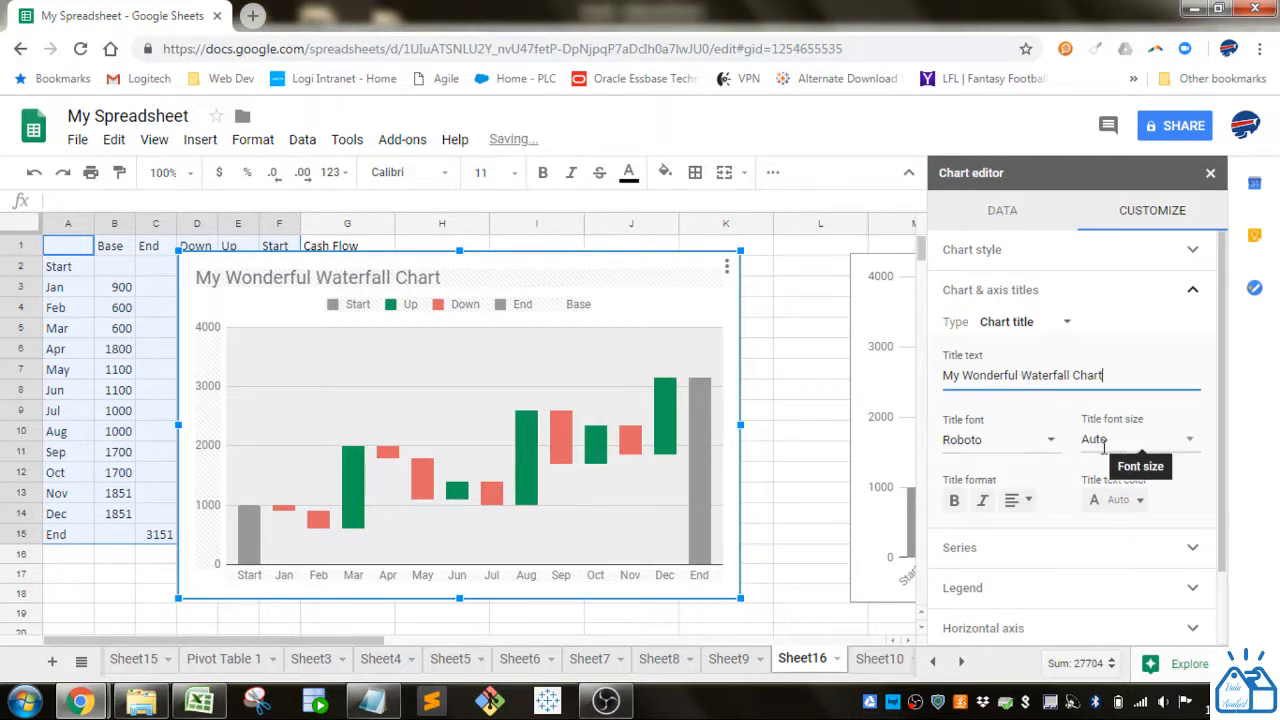
Center the chart title above the plot
left_click(1030, 510)
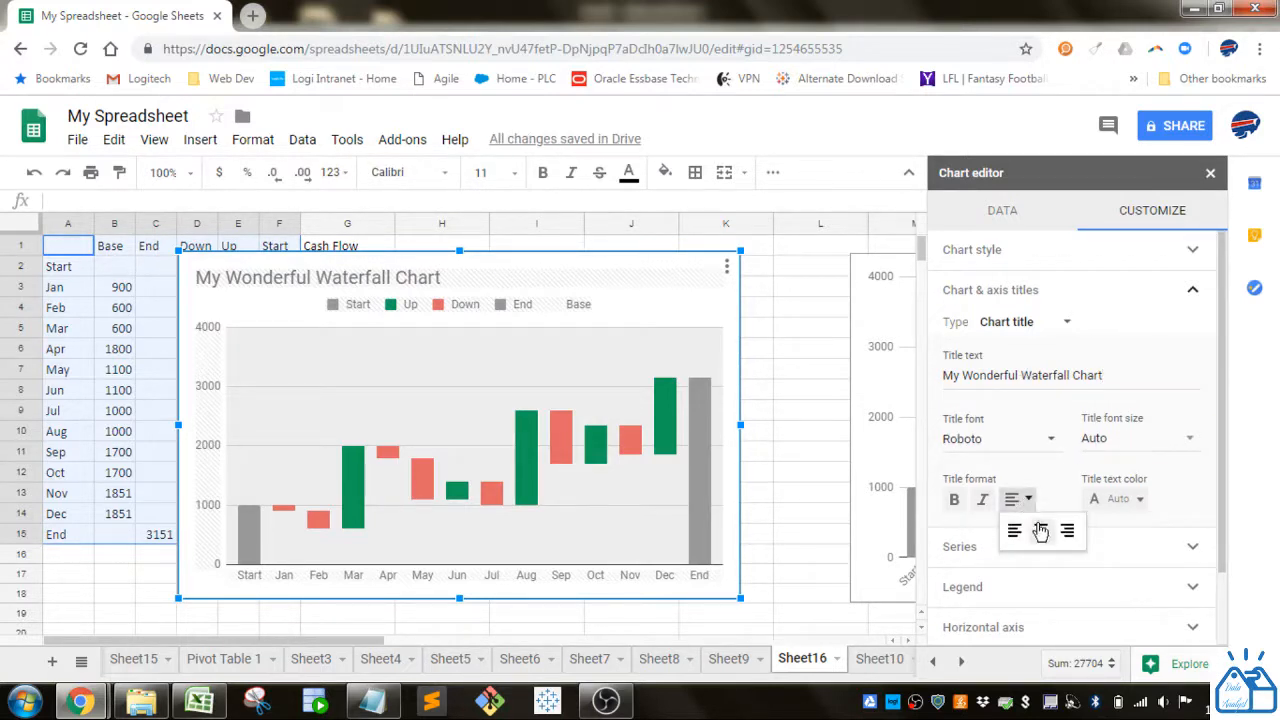
left_click(1039, 525)
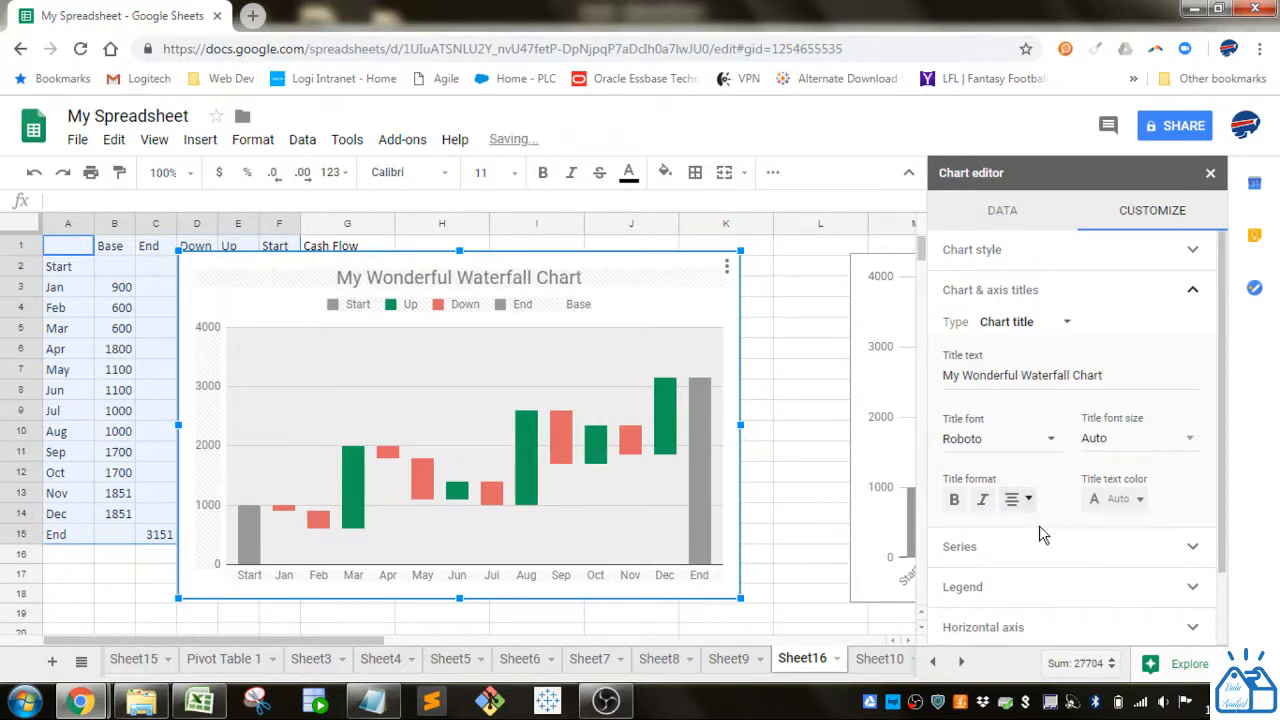
double_click(652, 284)
left_click(652, 311)
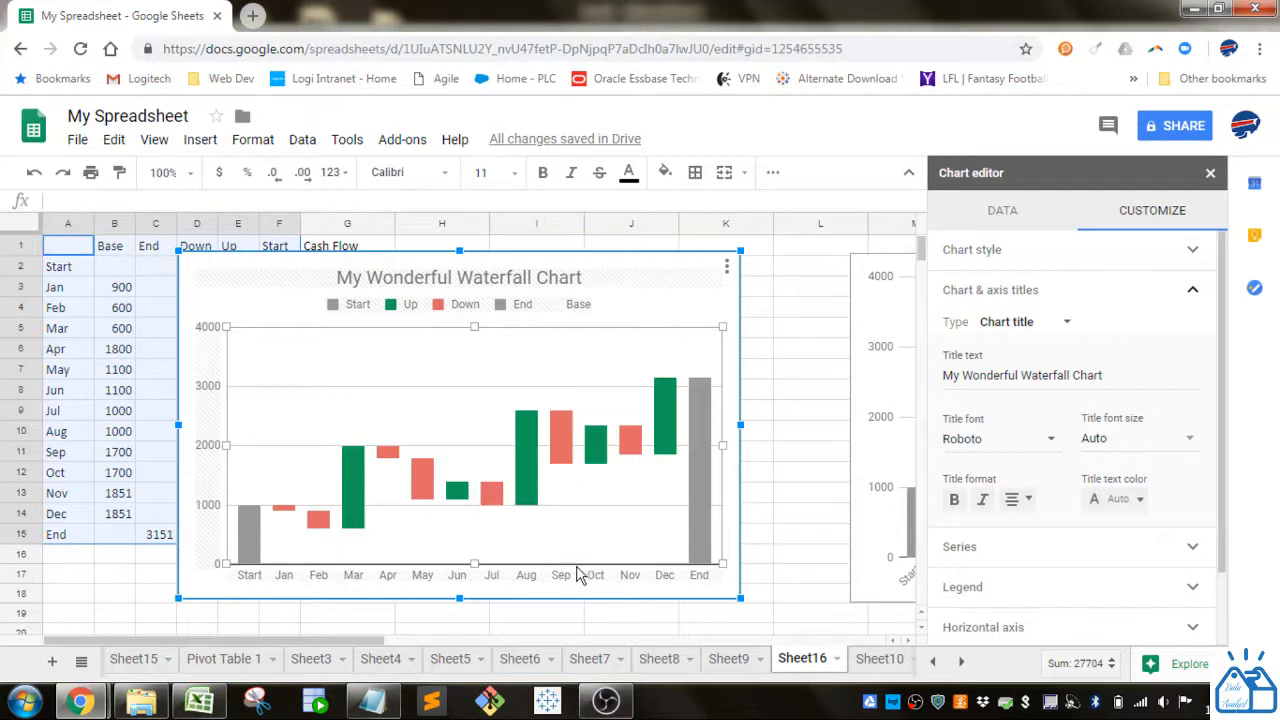
Set the position of the chart's legend to Right
scroll(1165, 366, "down", 2)
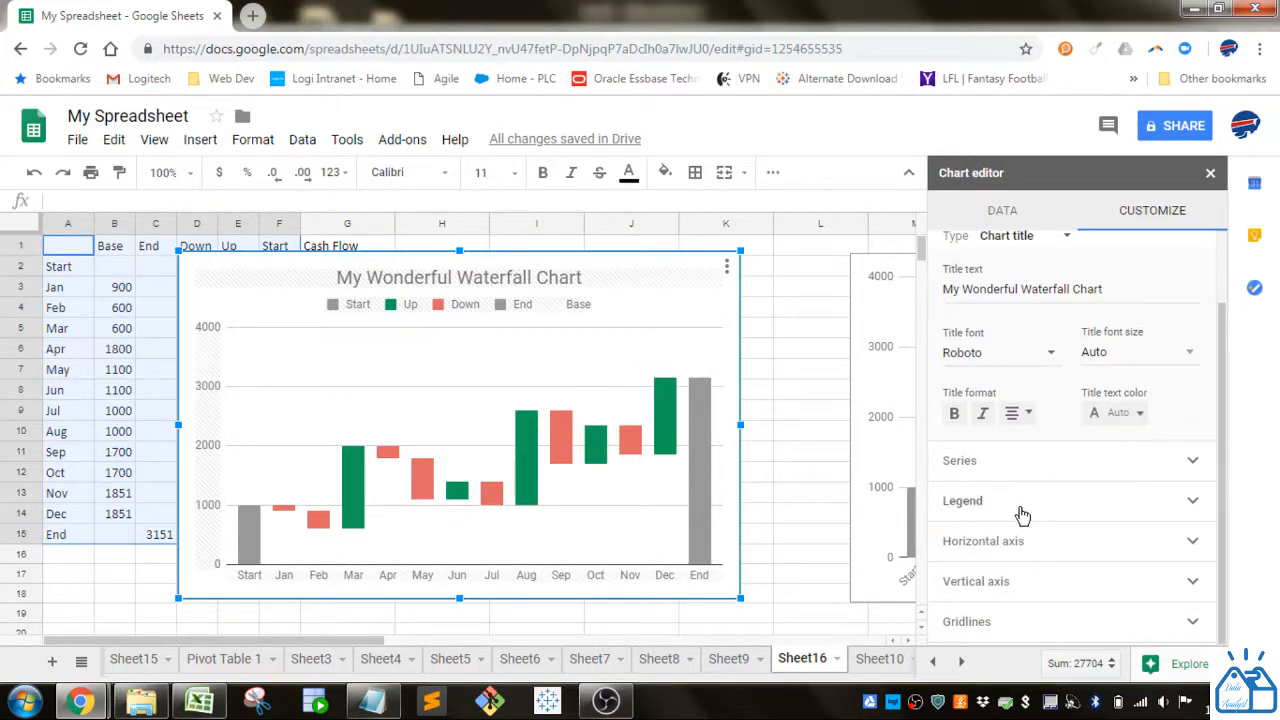
left_click(1016, 510)
left_click(1188, 438)
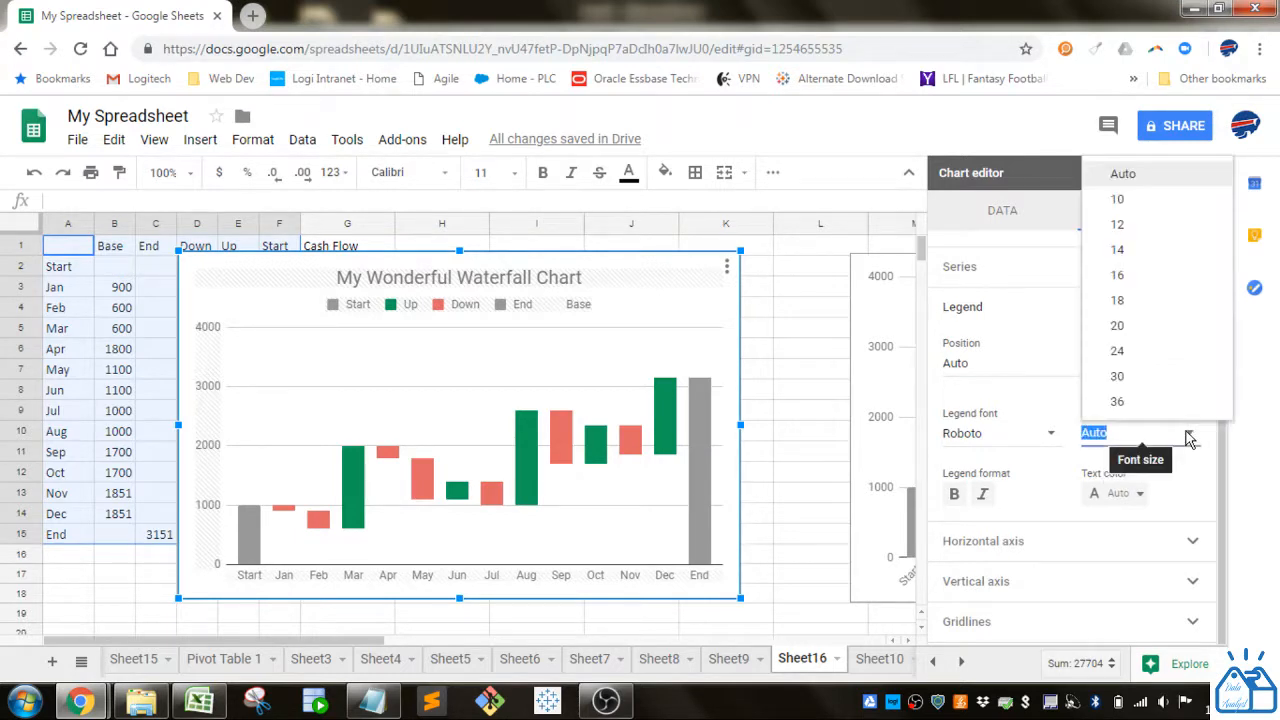
left_click(1186, 467)
left_click(1132, 368)
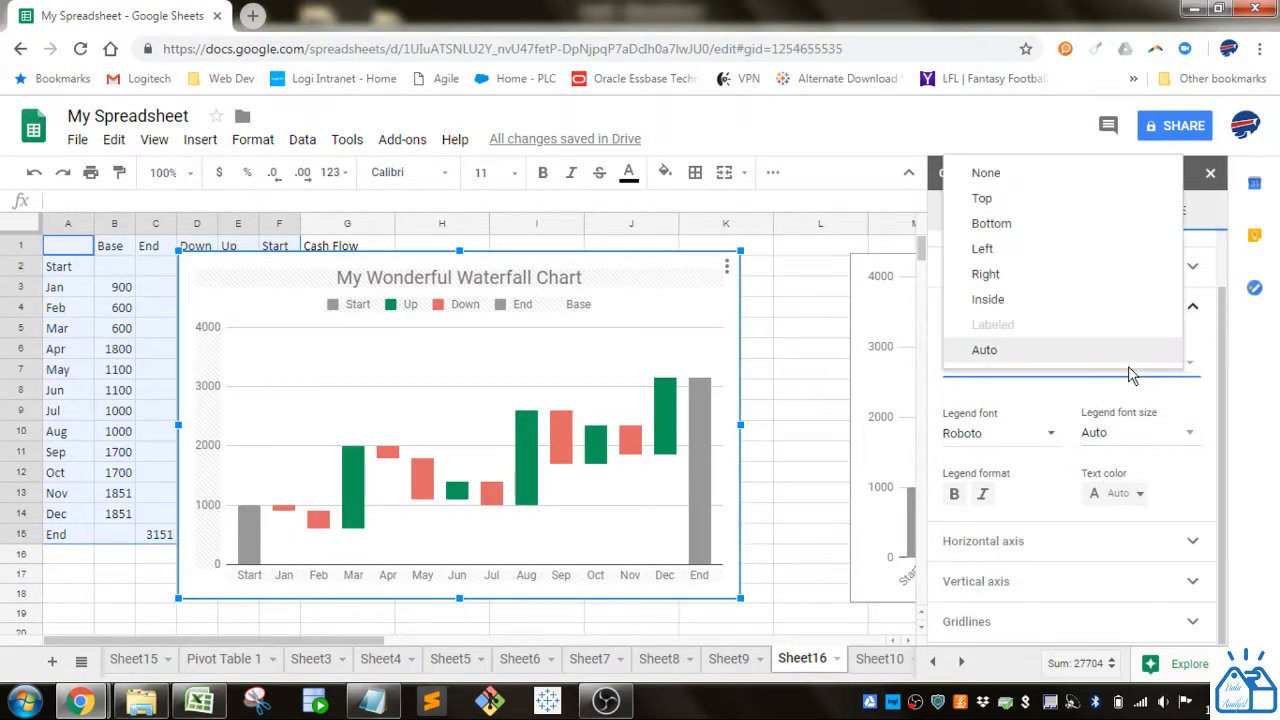
left_click(1016, 276)
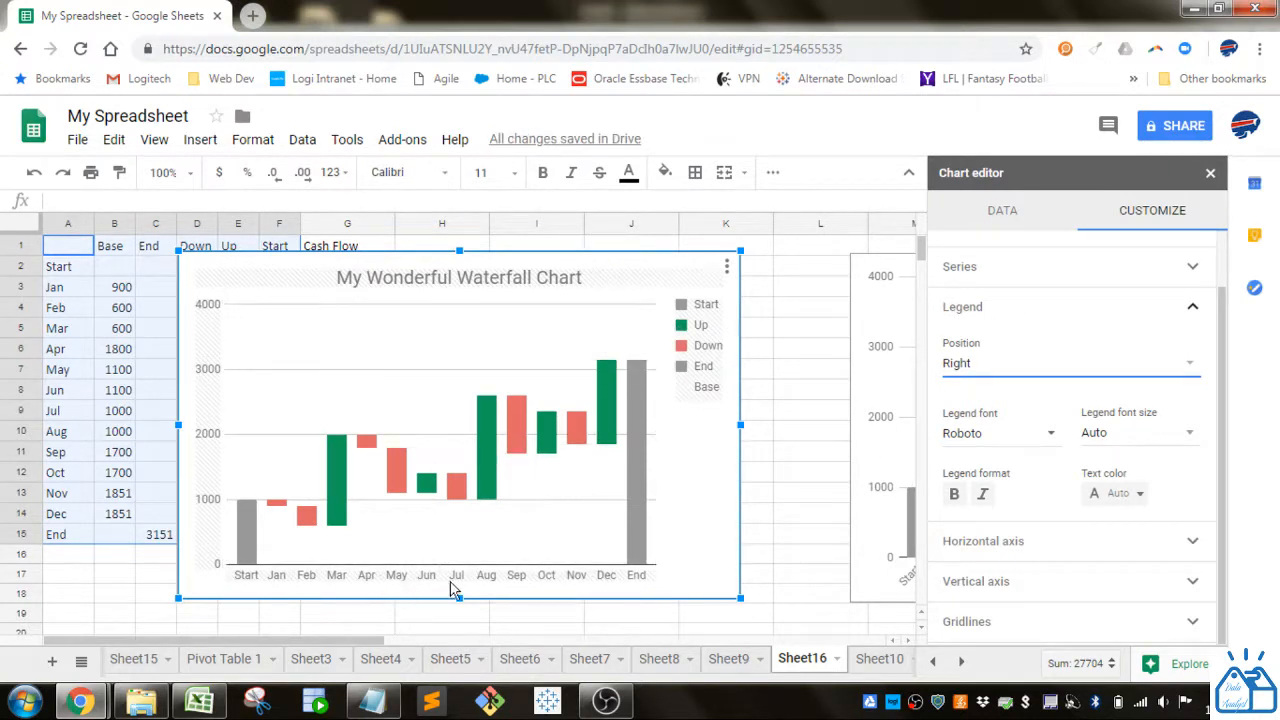
left_click(554, 562)
left_click(330, 528)
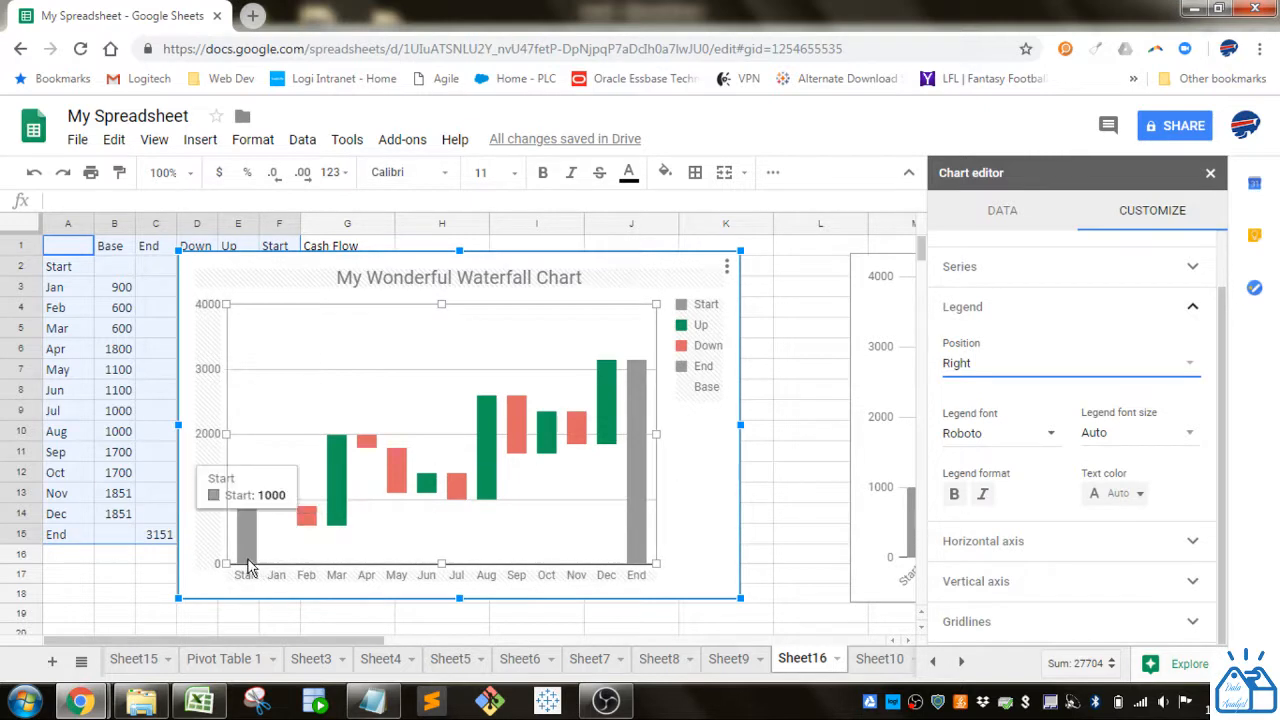